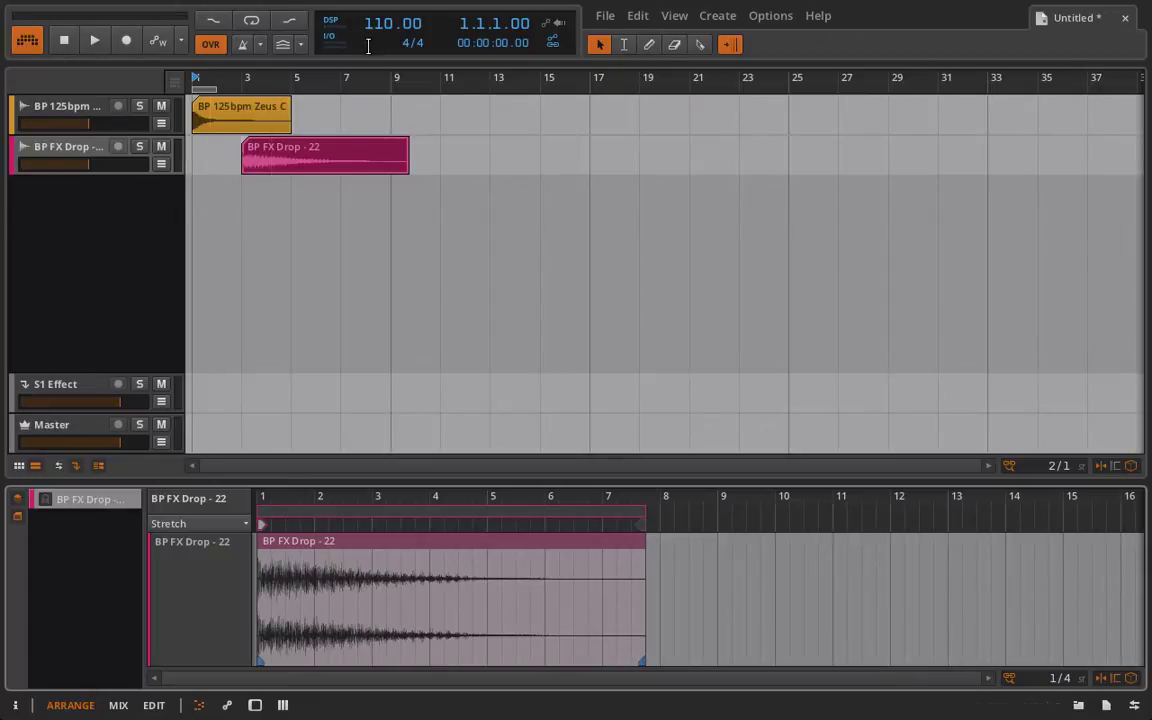
Raise the project tempo from 110.00 to 125.00 BPM
left_click_drag(387, 30, 387, 24)
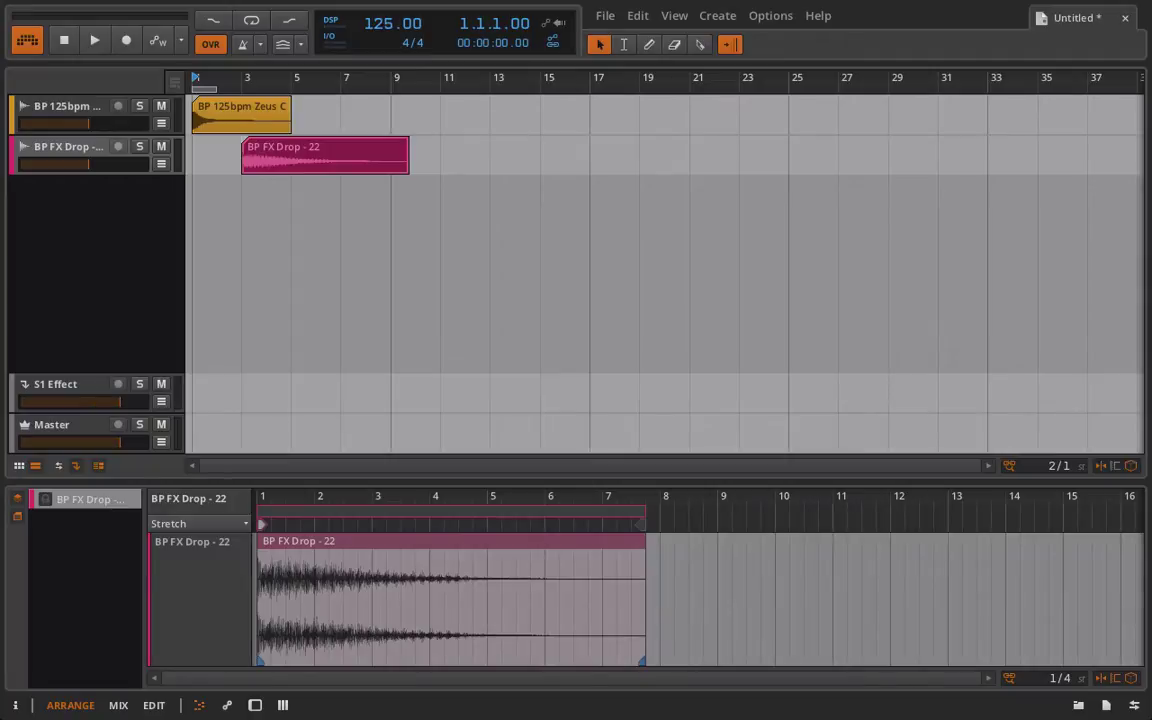
Solo Zeus Crash during playback, then switch the solo to FX Drop alone and stop
left_click(139, 105)
left_click(93, 41)
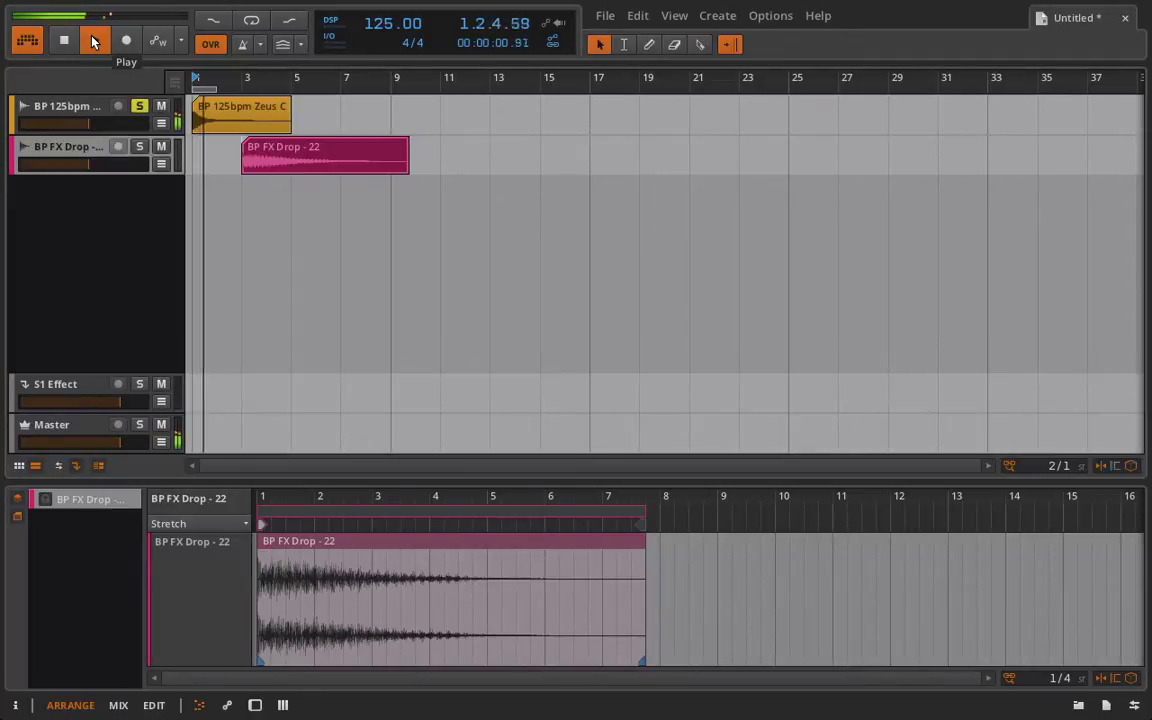
left_click(139, 146)
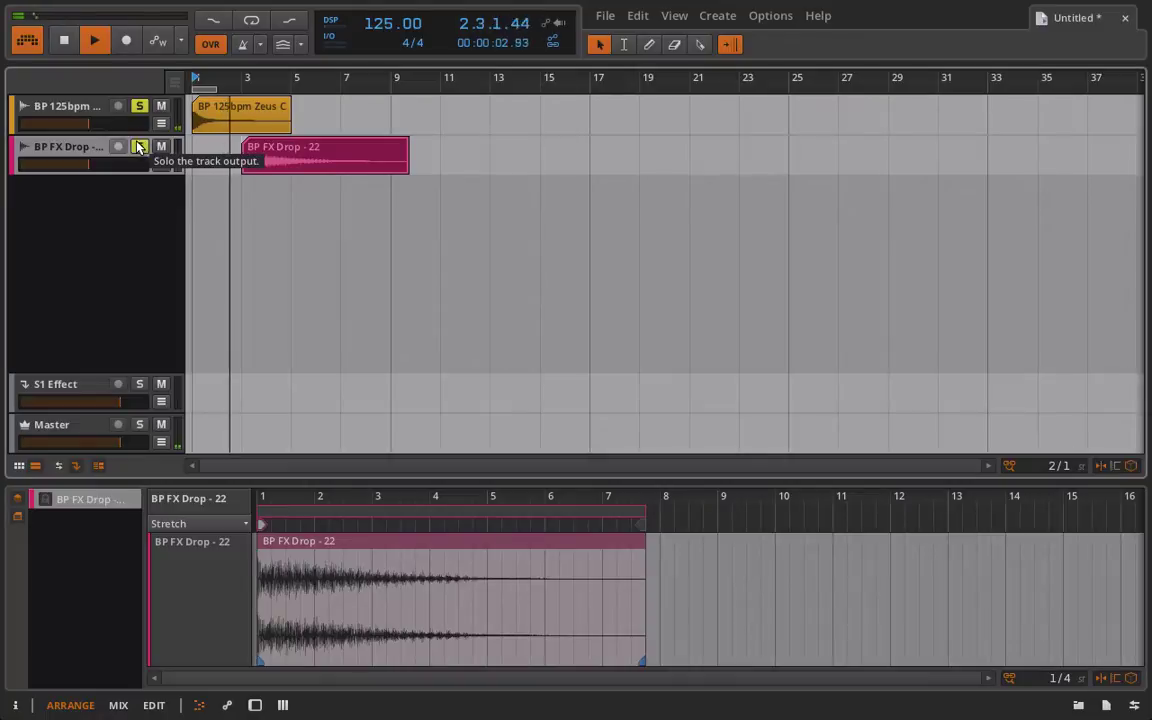
left_click(139, 105)
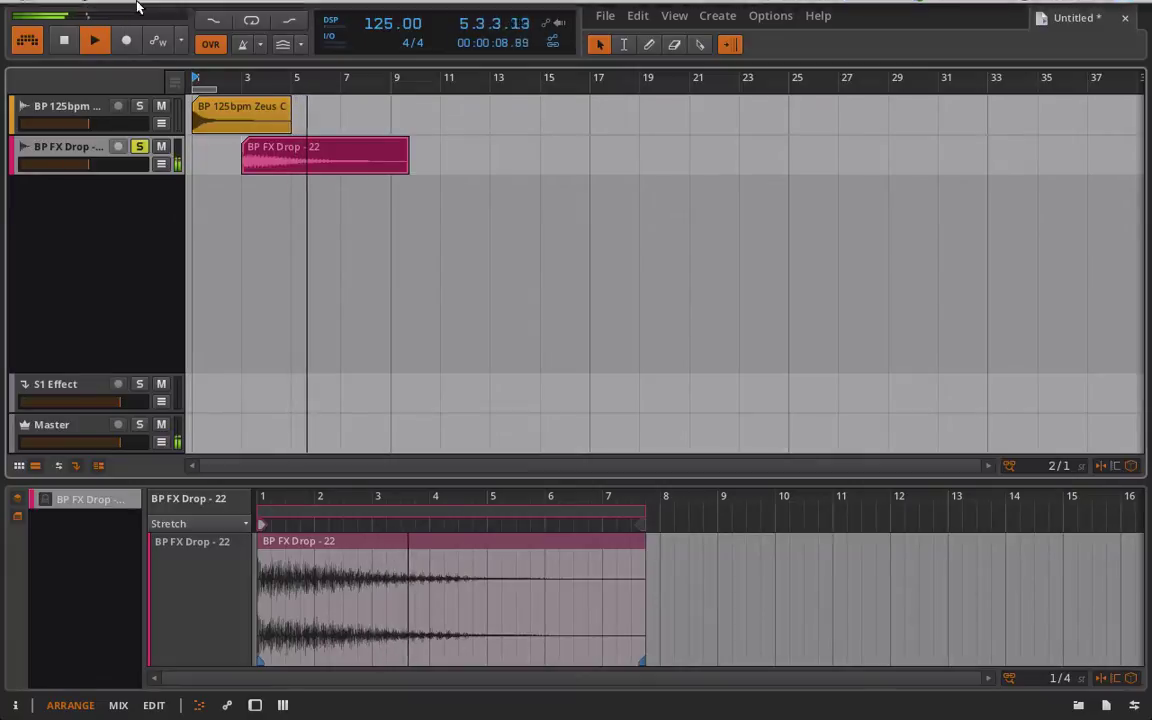
left_click(62, 41)
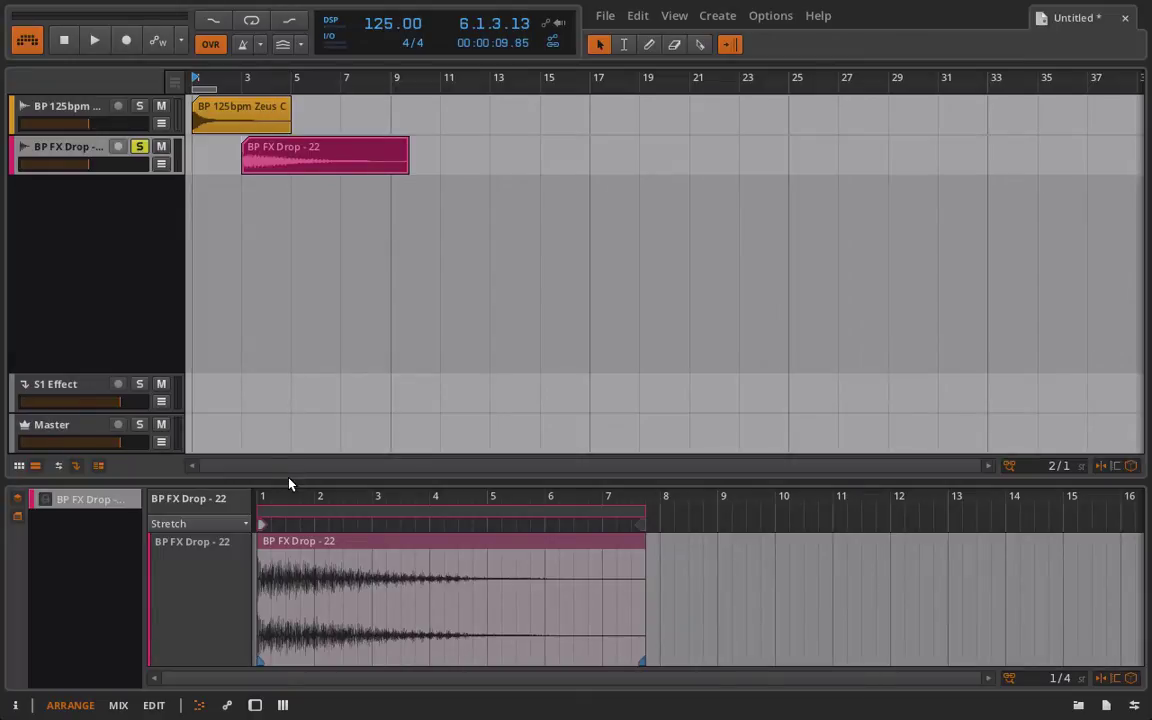
Turn on layered editing for the Zeus Crash and FX Drop clips in a taller editor
left_click_drag(288, 473, 275, 389)
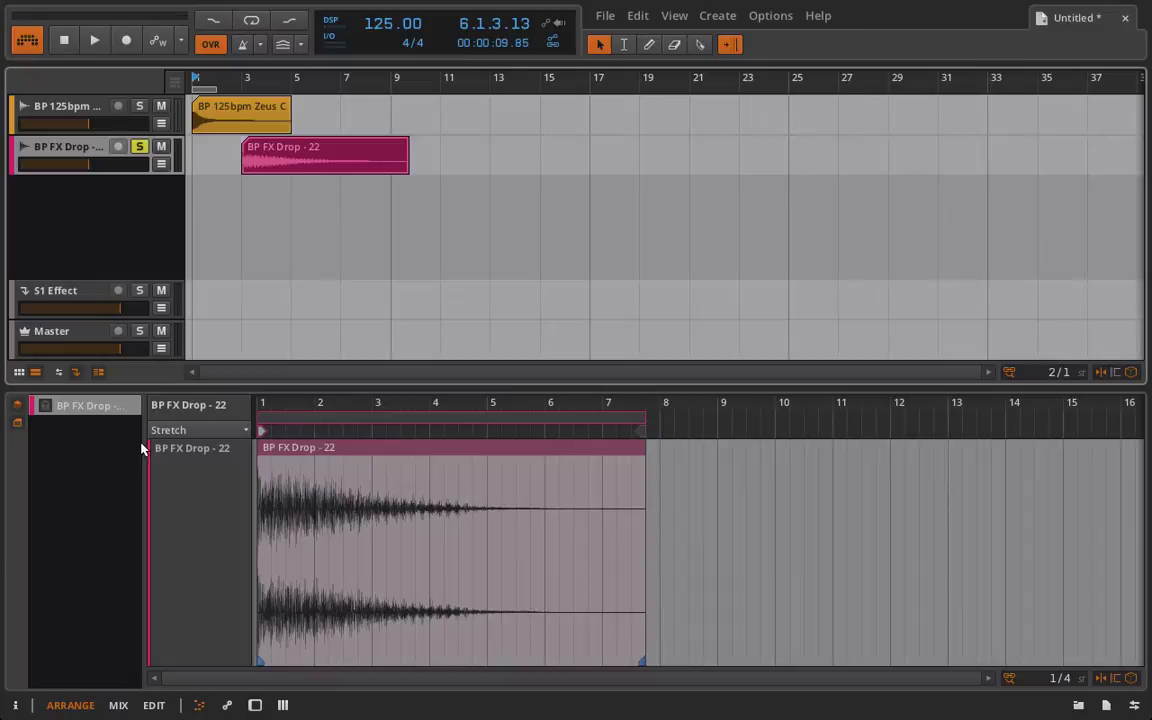
left_click(17, 426)
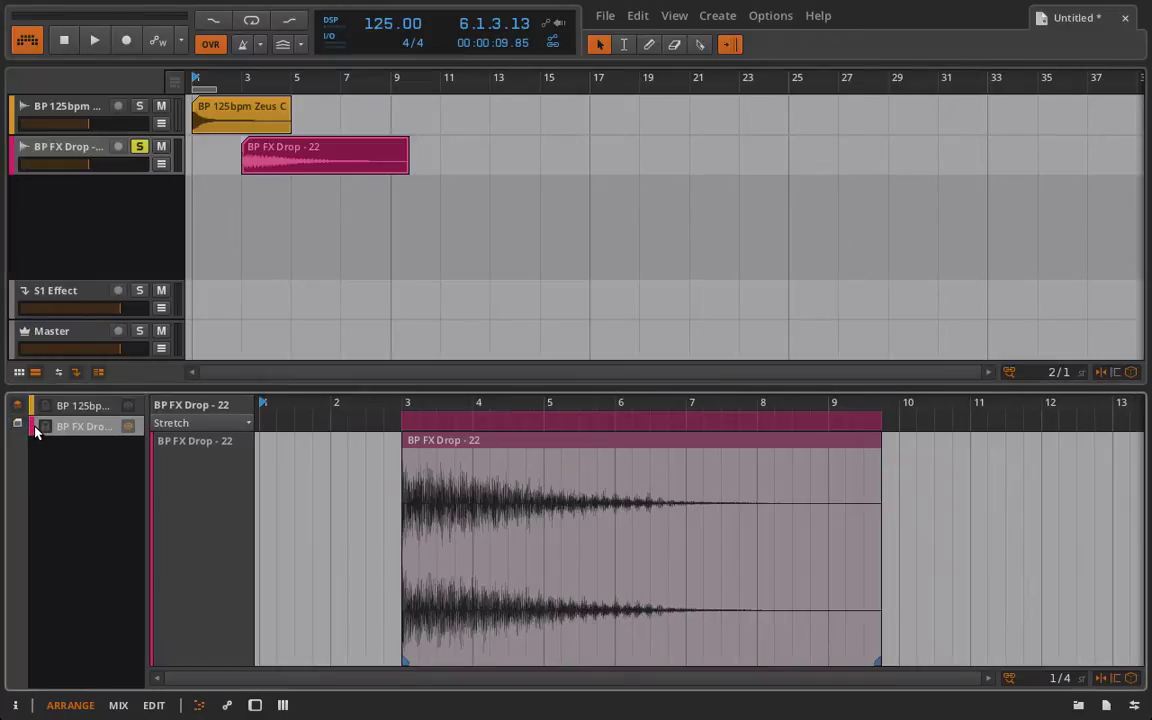
left_click(17, 410)
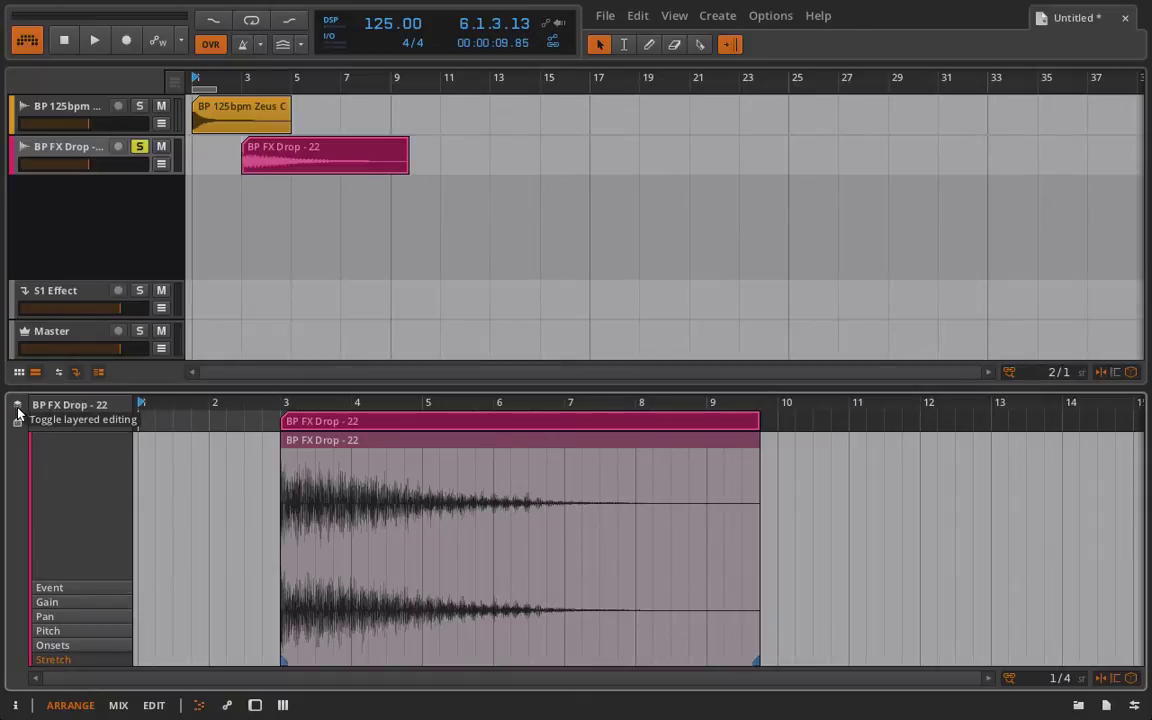
left_click(17, 407)
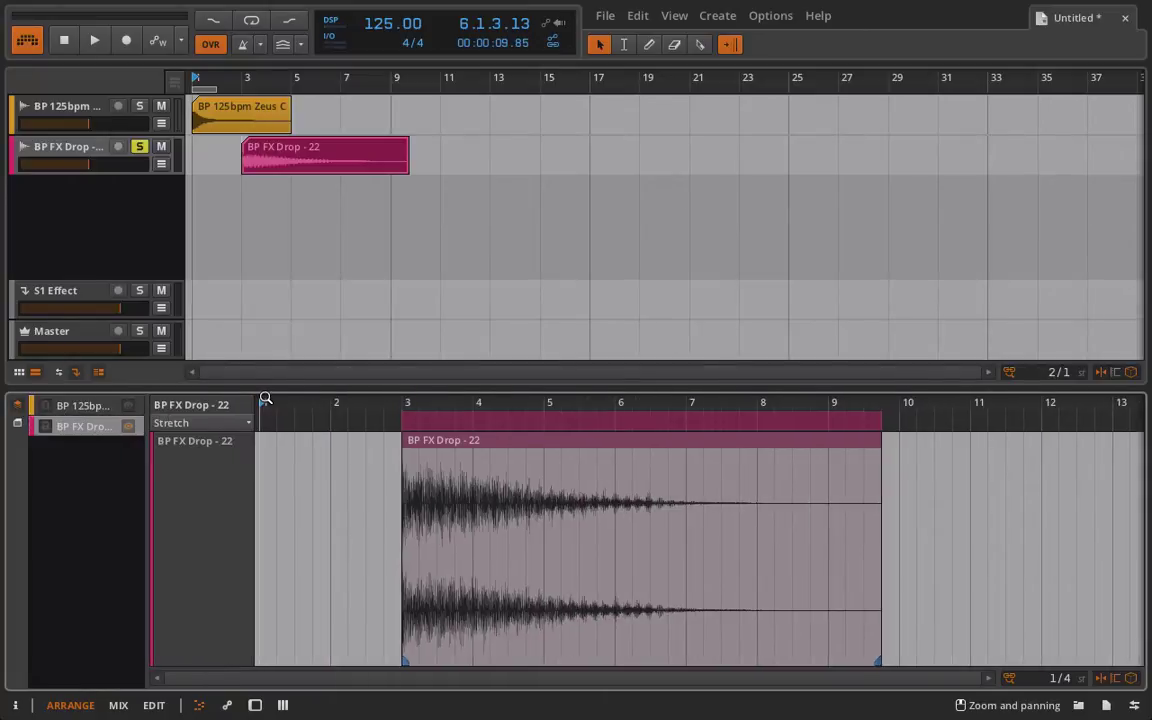
left_click_drag(328, 389, 324, 329)
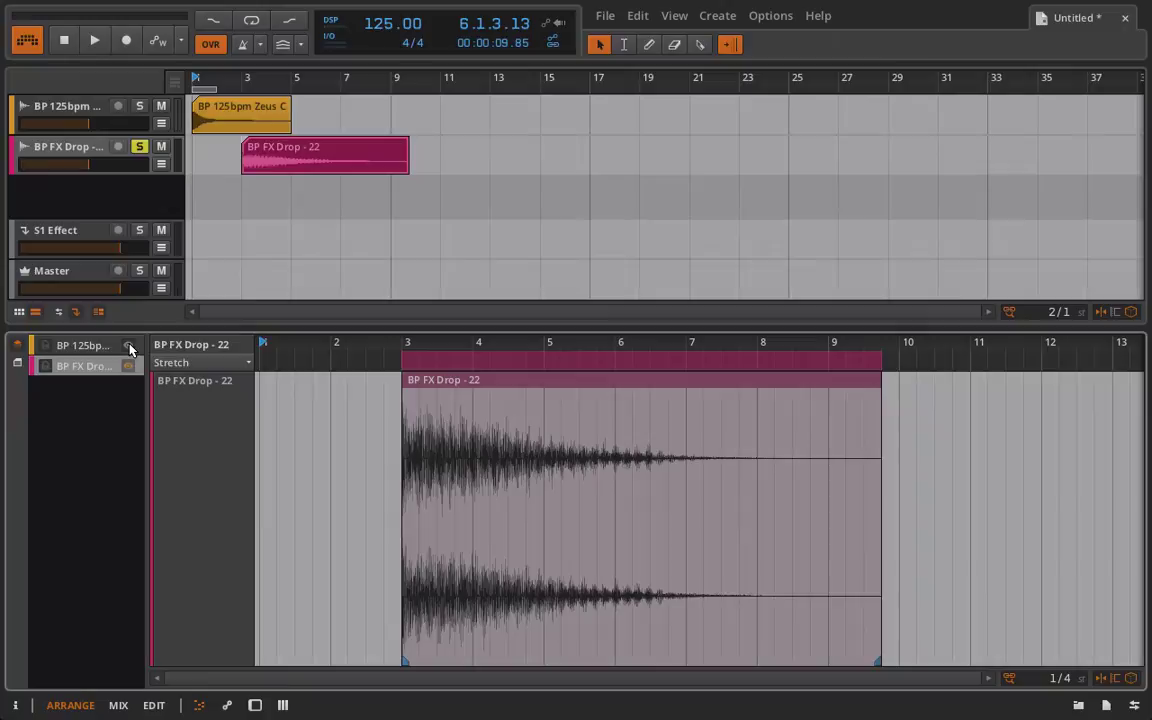
Make the Zeus Crash layer visible, enlarge the editor, and show the Pan expression lane
left_click(128, 346)
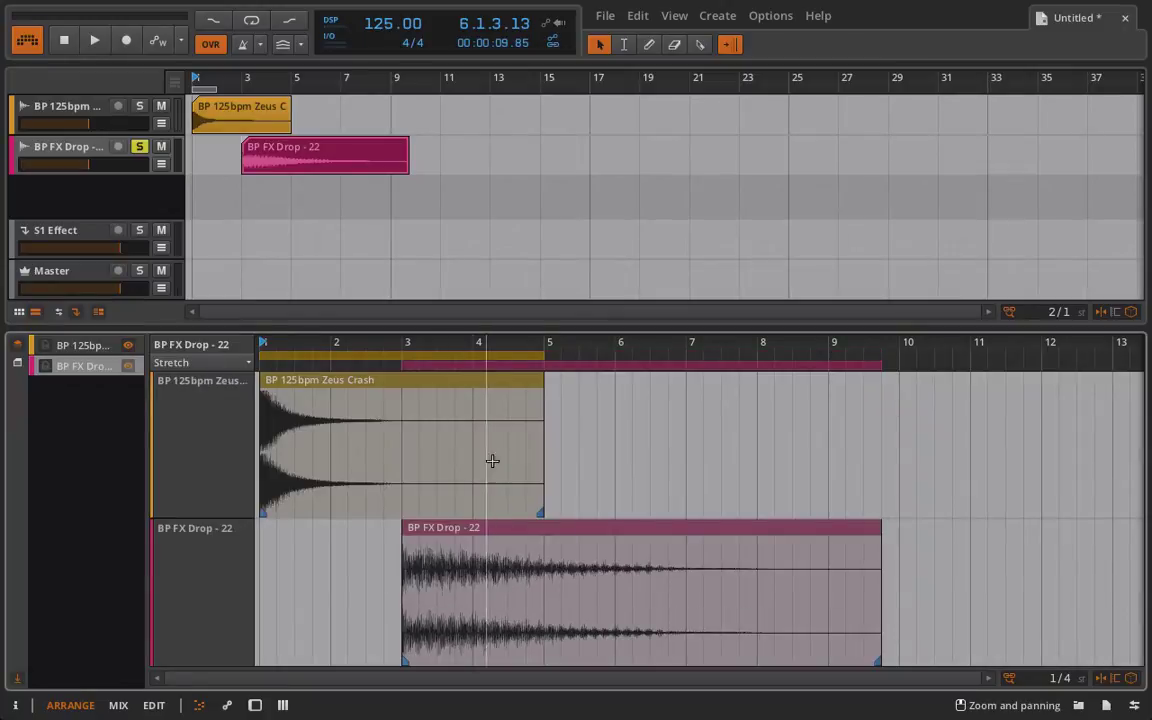
left_click_drag(463, 325, 446, 255)
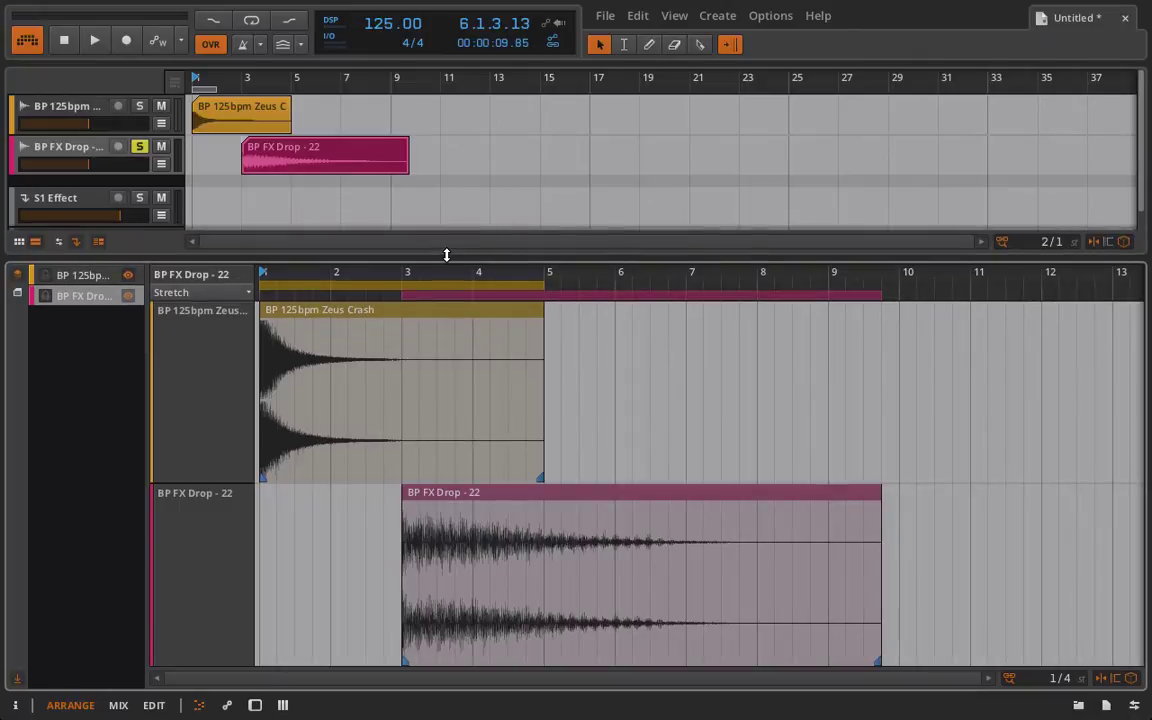
left_click(228, 293)
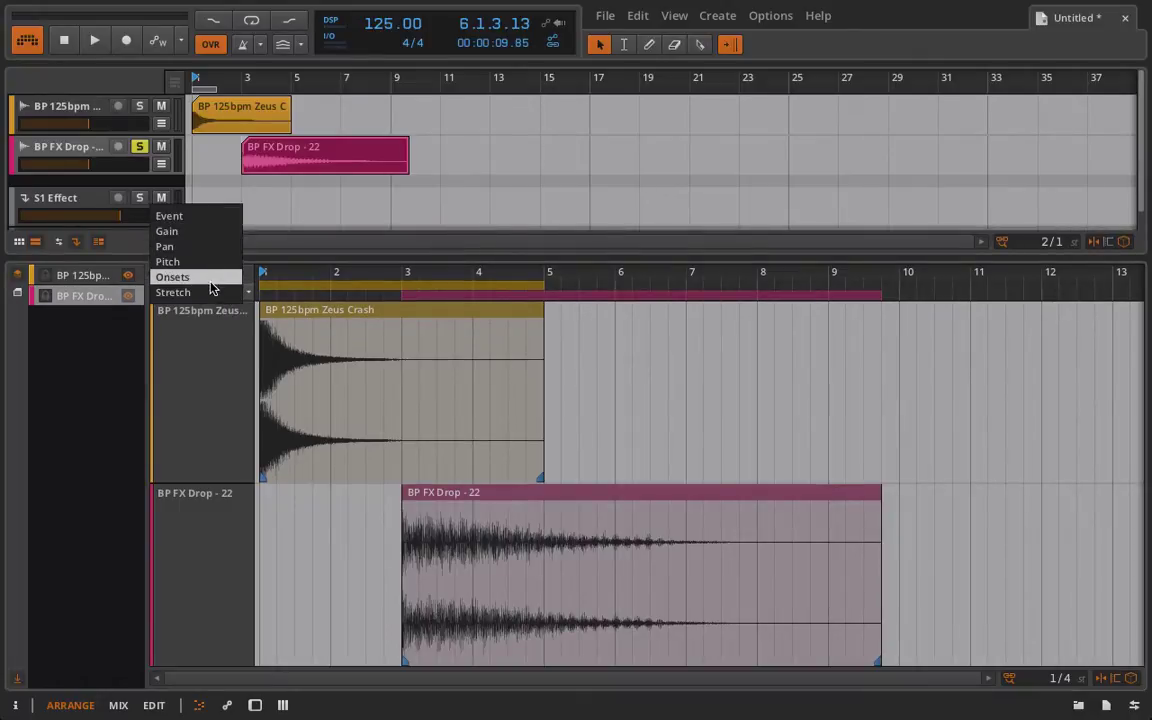
left_click(208, 250)
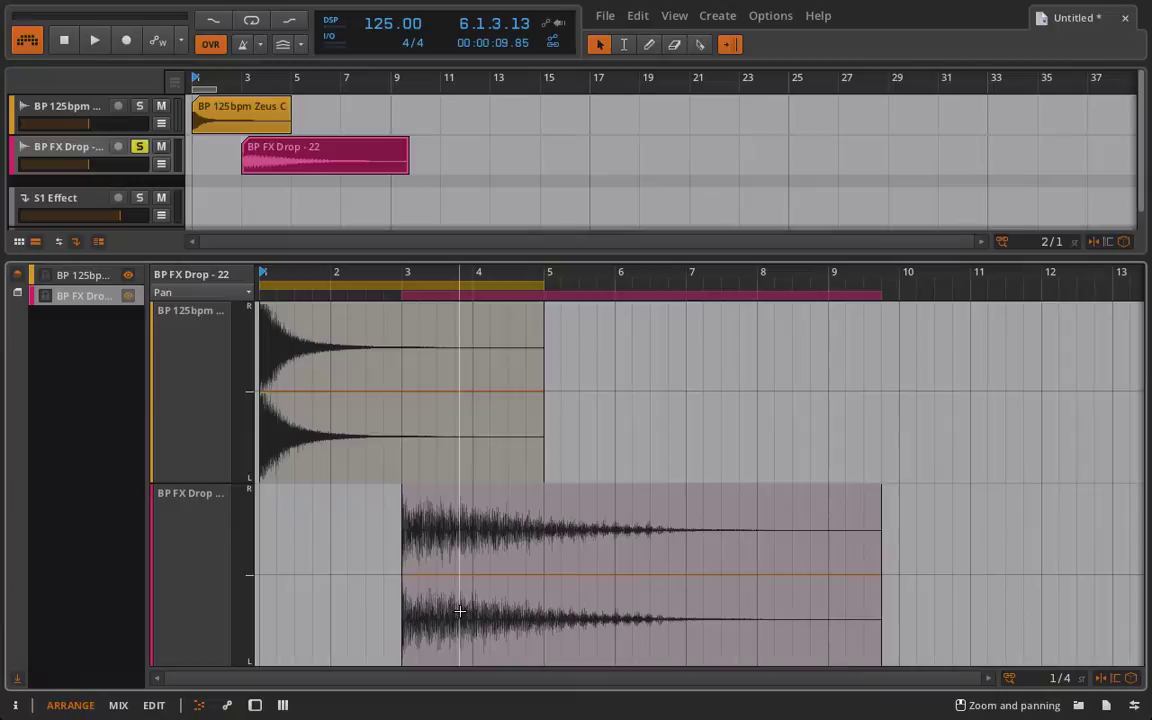
Pan Zeus Crash from centre to left and FX Drop from left to centre
mouse_move(321, 397)
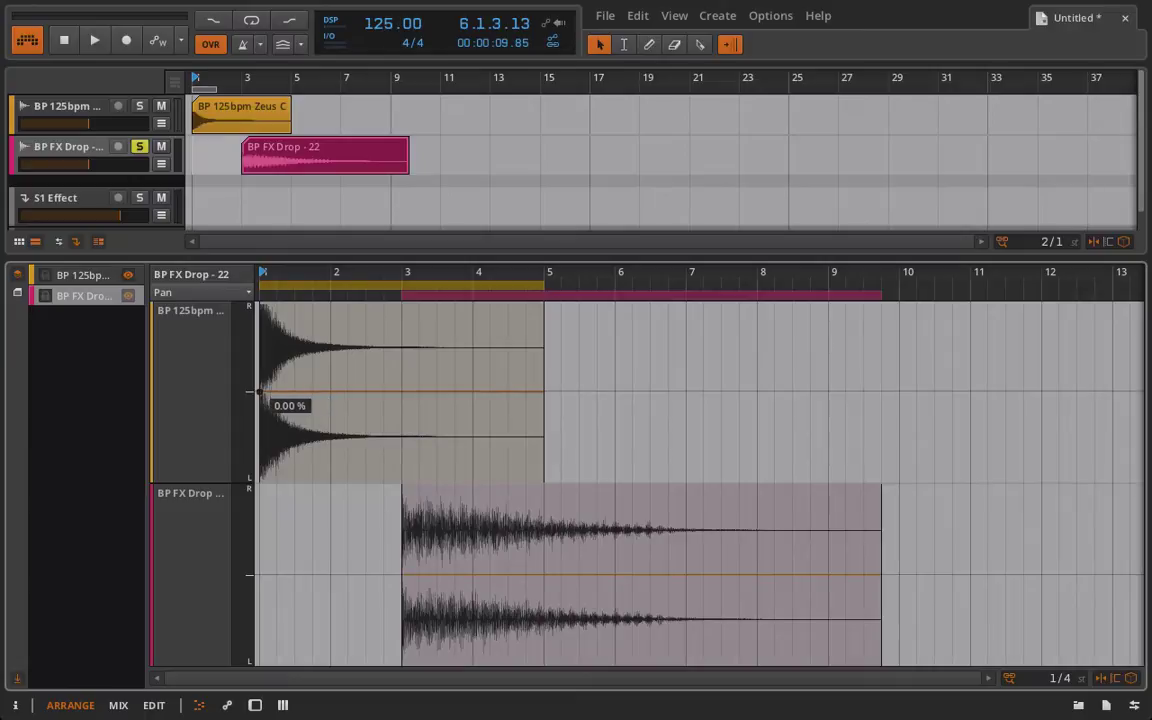
left_click_drag(258, 391, 419, 437)
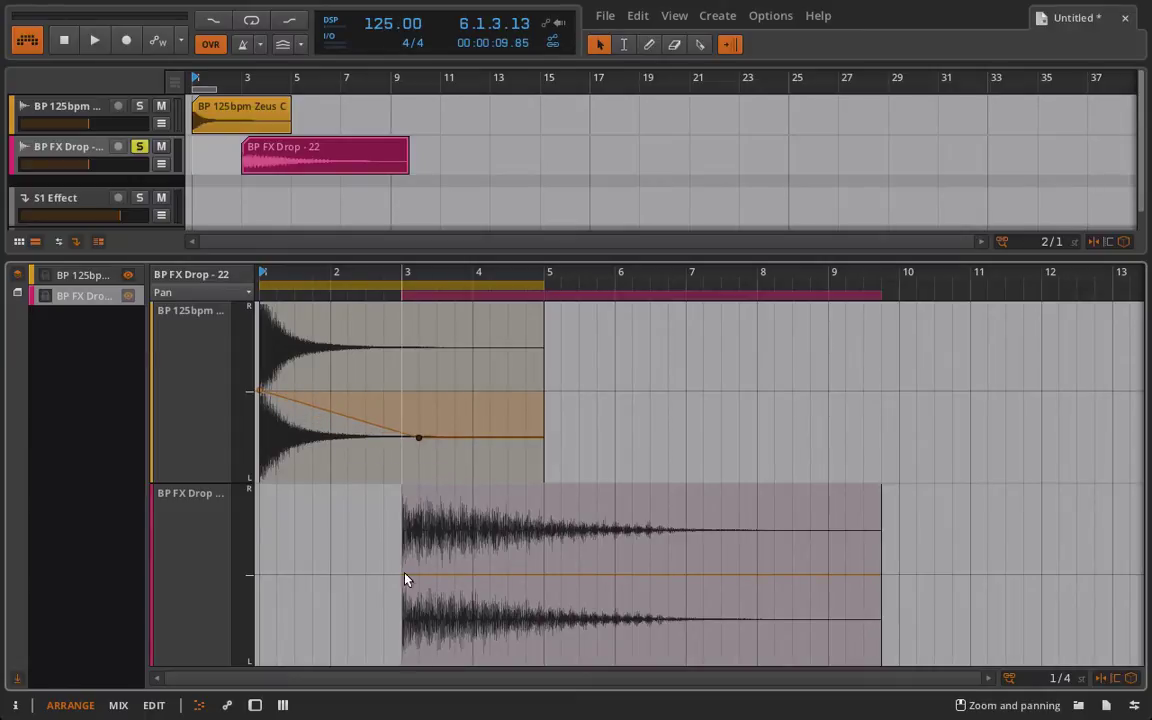
left_click_drag(407, 580, 561, 572)
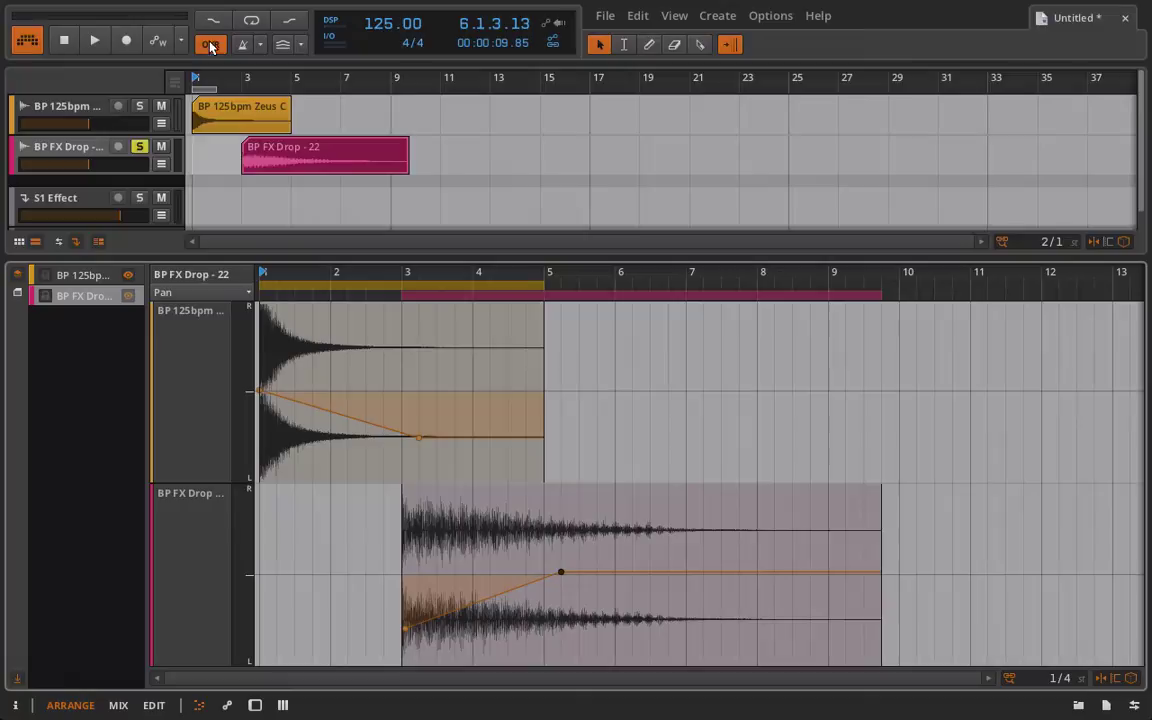
Stop playback, switch the lane to Gain, and lower Zeus Crash gain to -3.31 dB
left_click(63, 40)
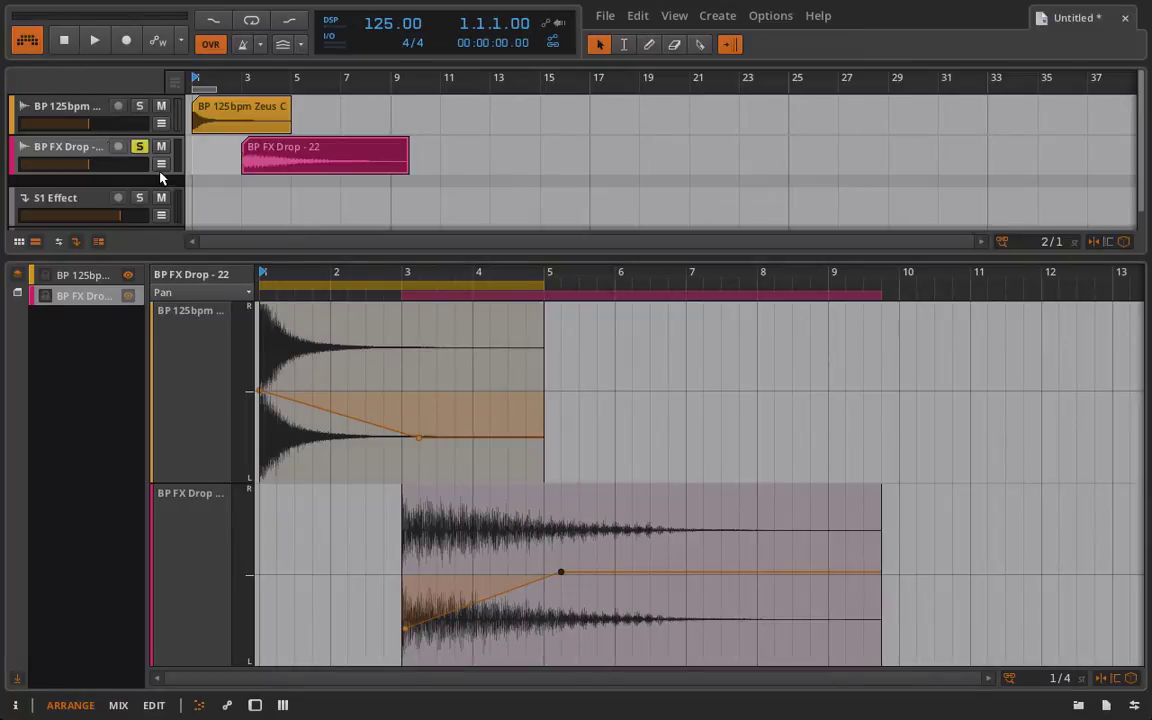
left_click(205, 294)
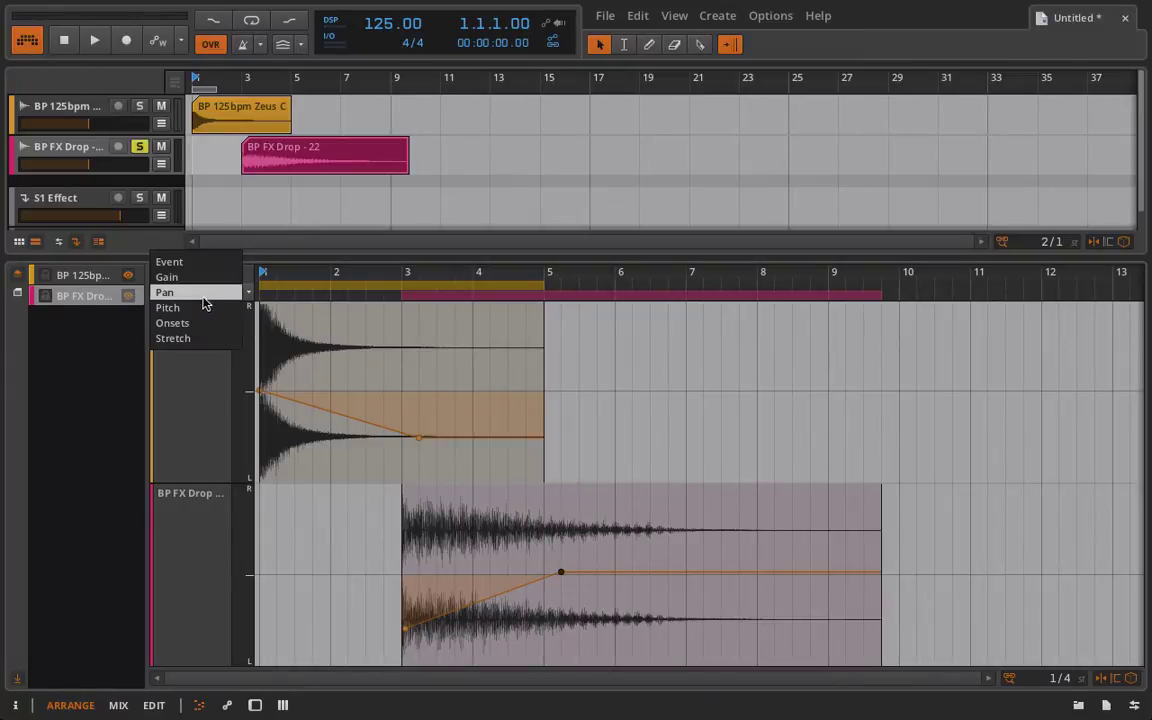
left_click(175, 277)
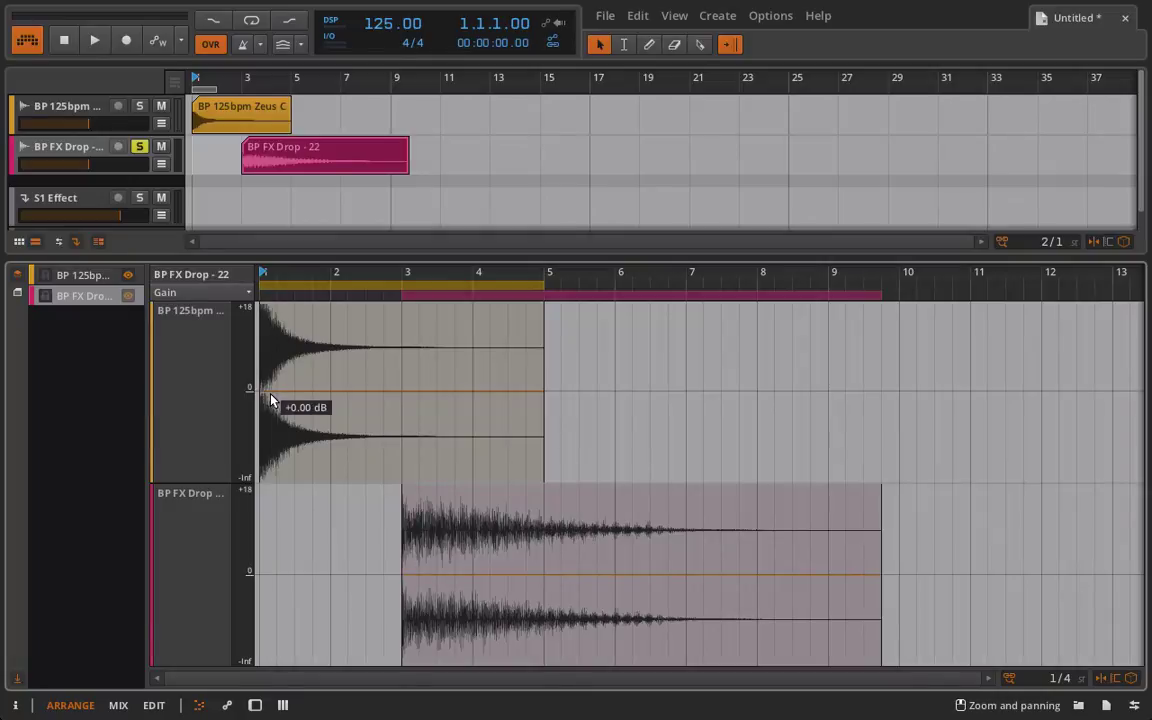
left_click_drag(270, 400, 260, 418)
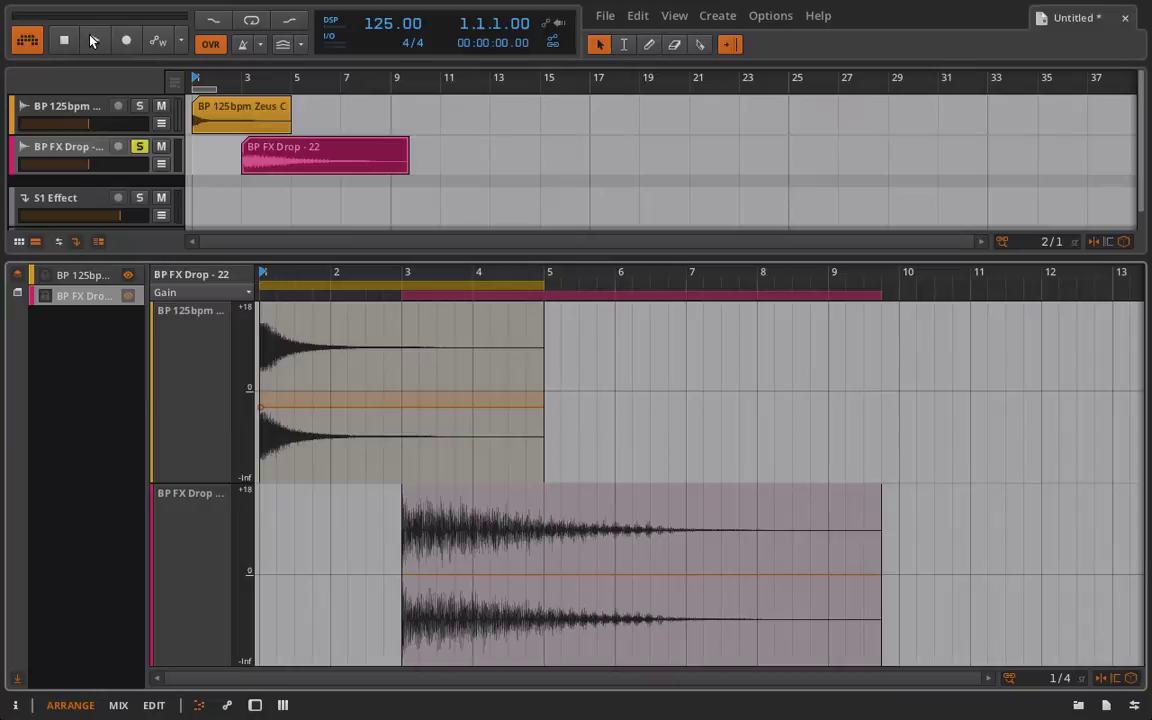
Audition the pan and gain changes with the Pan lane shown for both layers
left_click(92, 40)
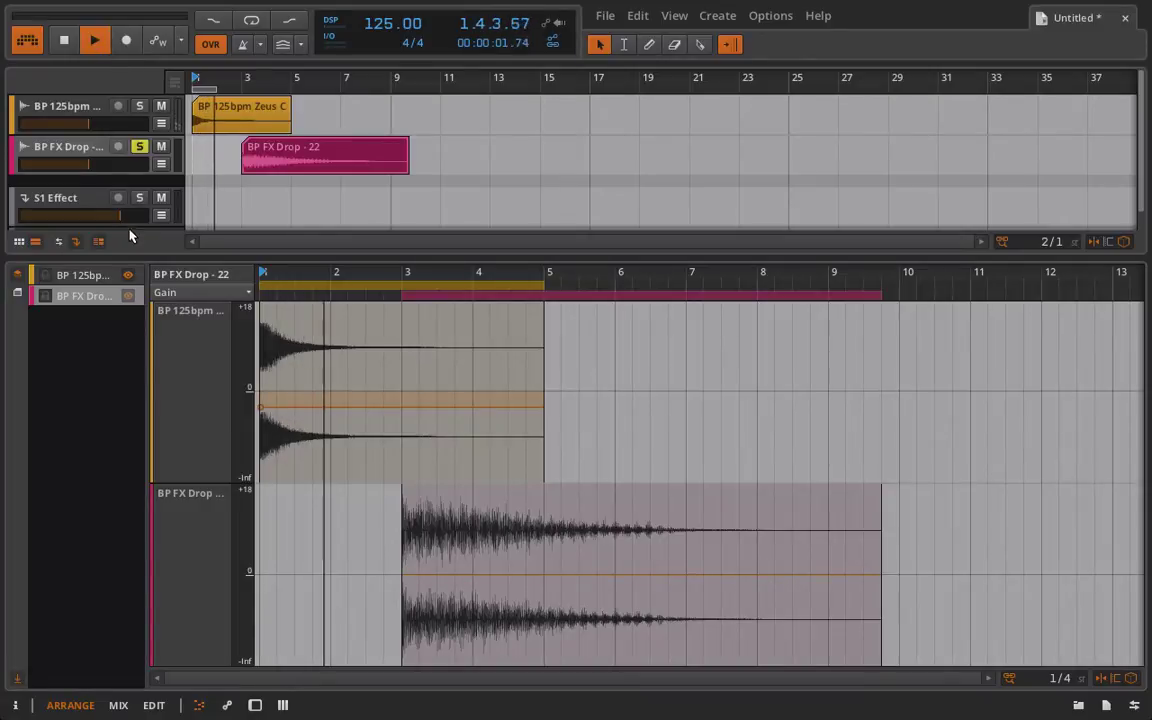
left_click(93, 44)
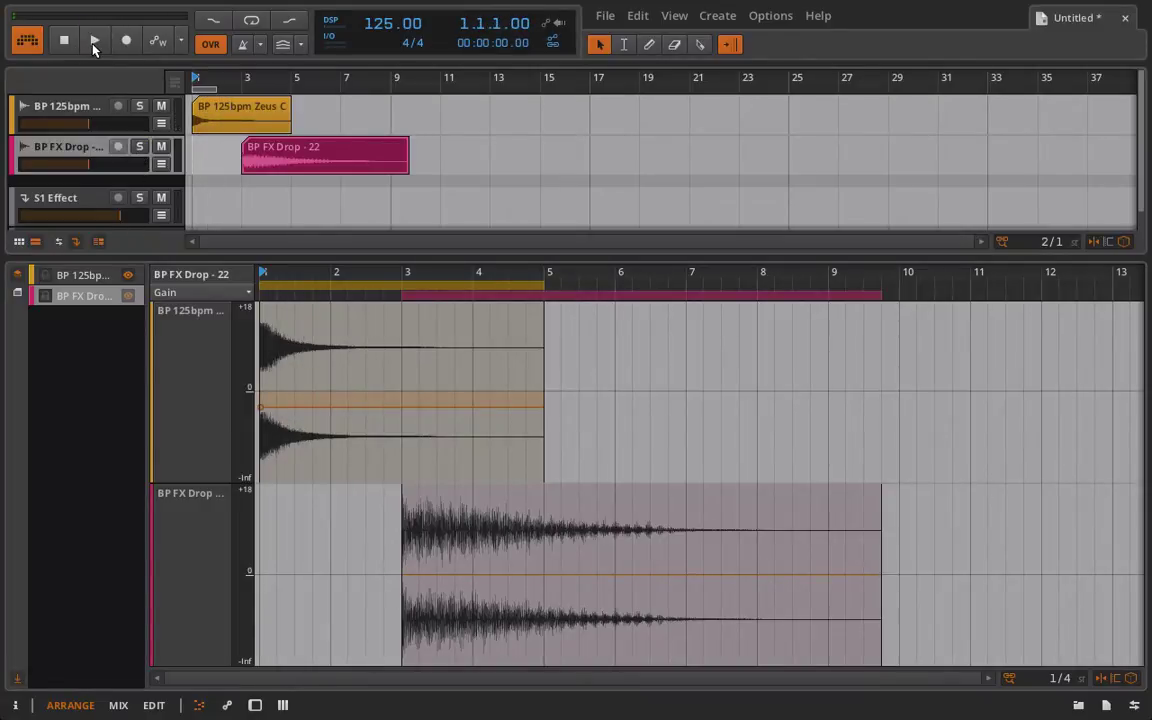
left_click(94, 45)
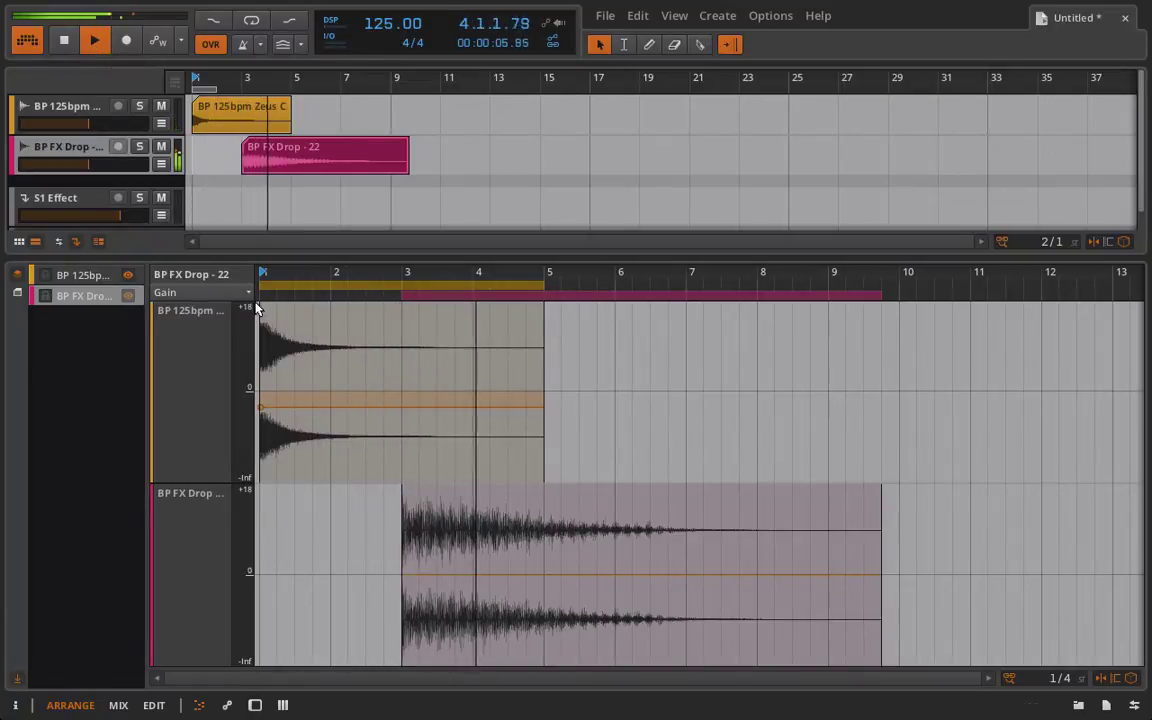
left_click(220, 293)
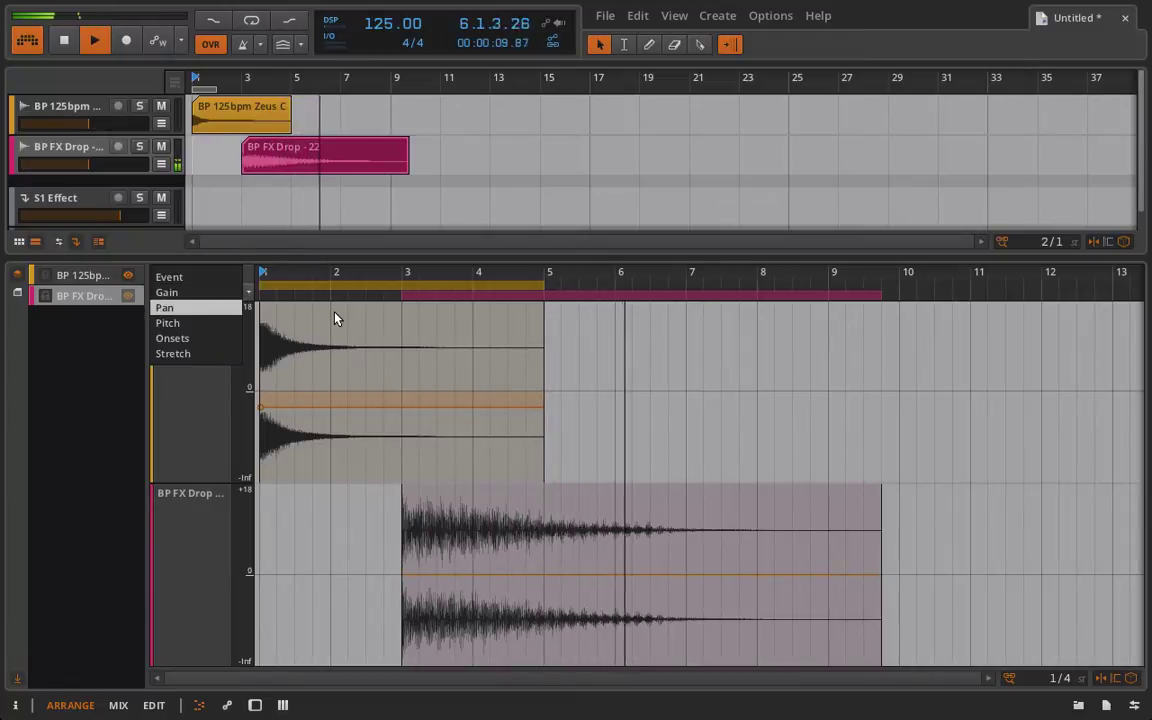
key("Return")
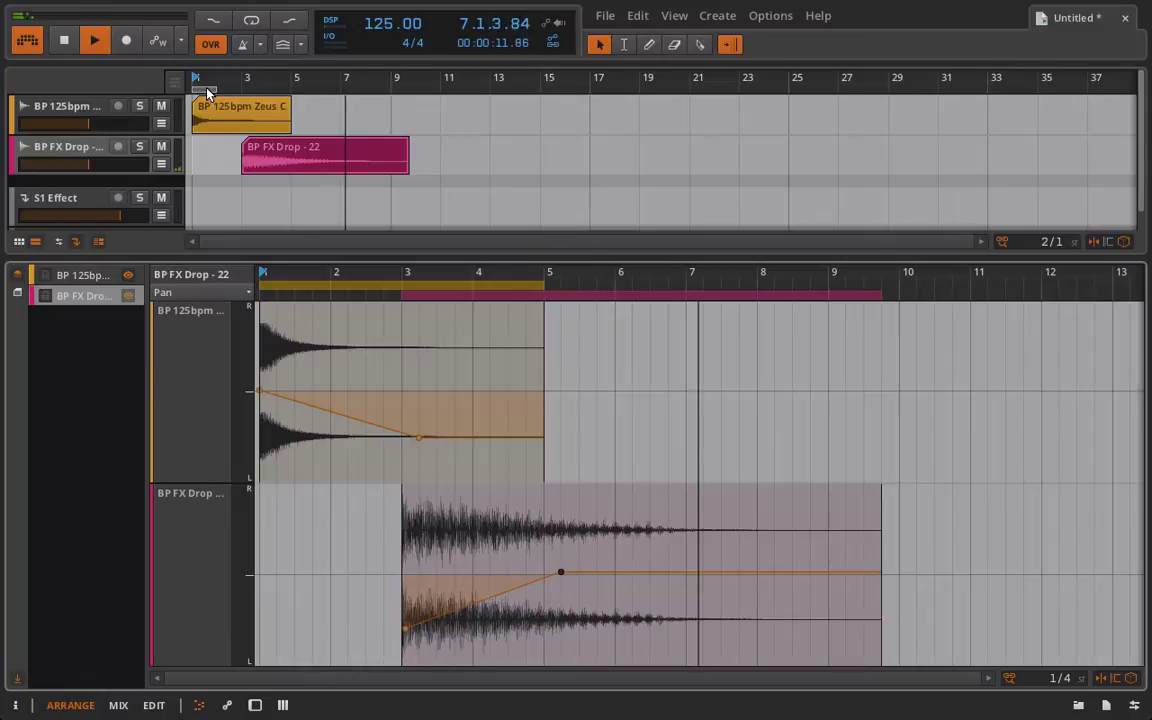
key("space")
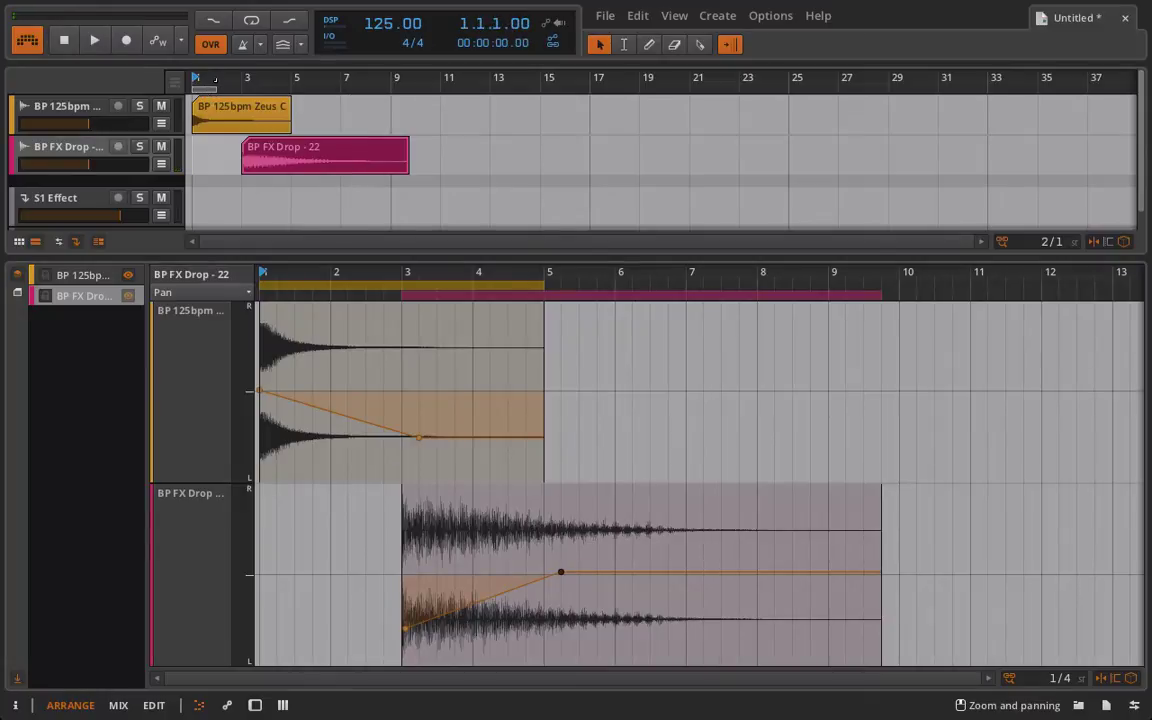
Mark a loop range across the first ten bars and select the S1 Effect track
left_click_drag(215, 80, 418, 93)
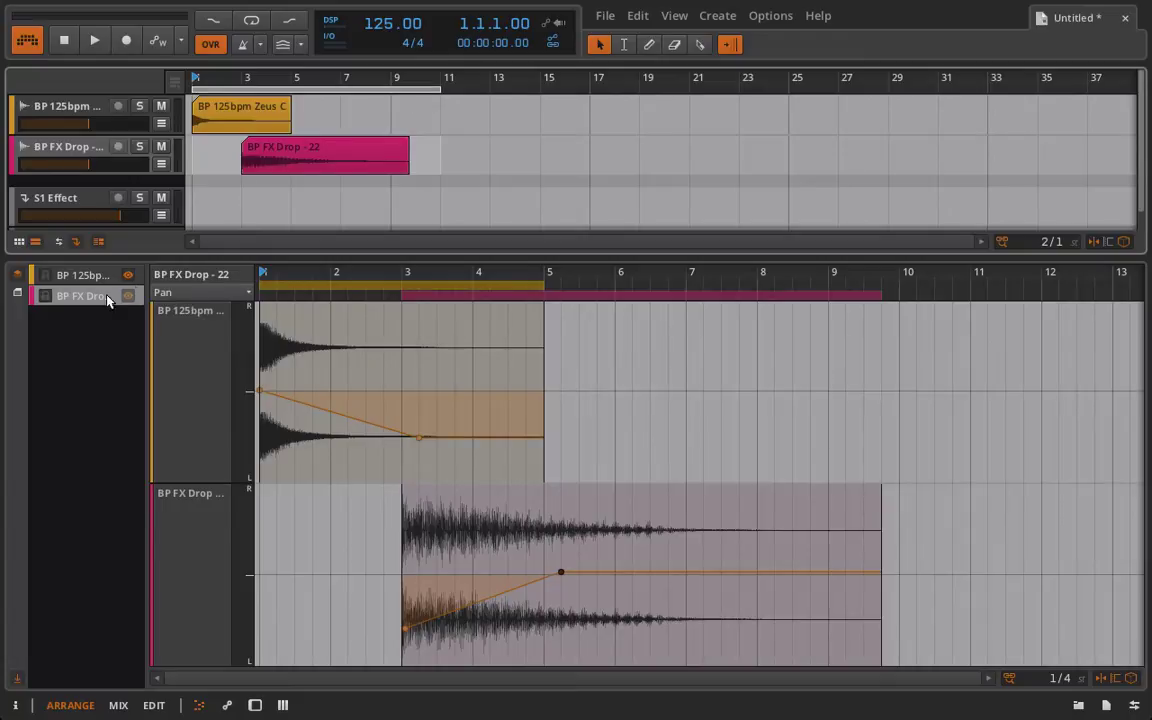
scroll(103, 156, "down", 1)
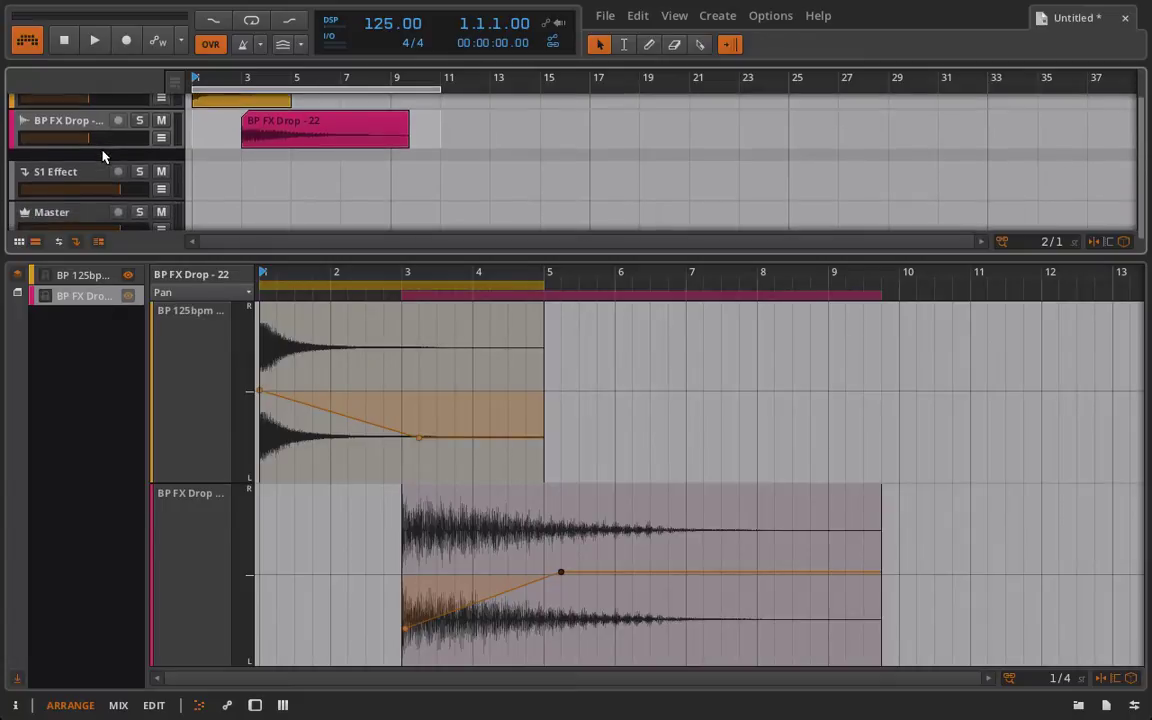
left_click(90, 179)
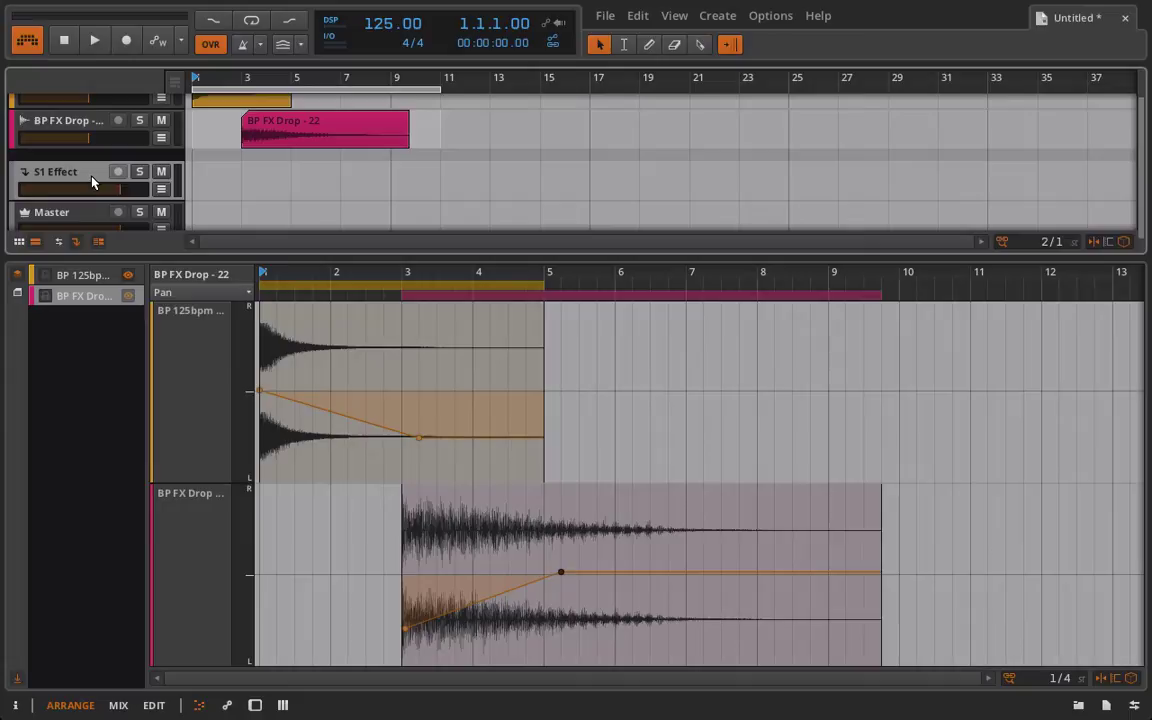
scroll(91, 181, "up", 1)
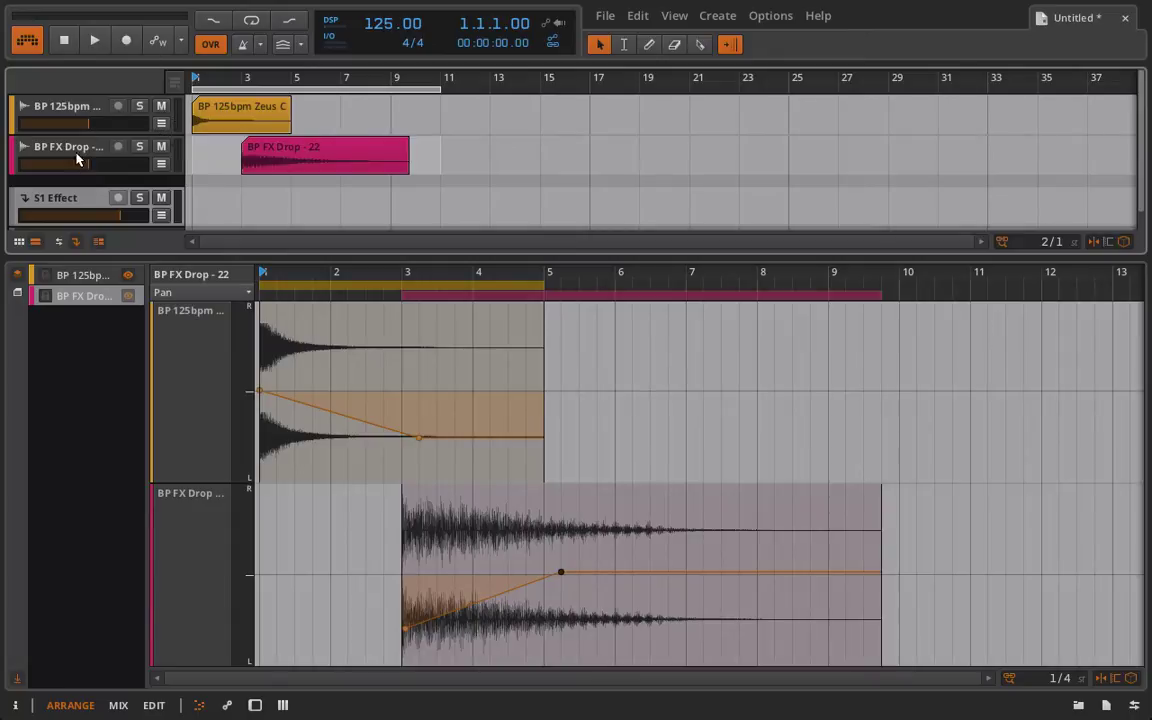
Delete the S1 Effect track, enable looping of the marked range, and start playback
key("Delete")
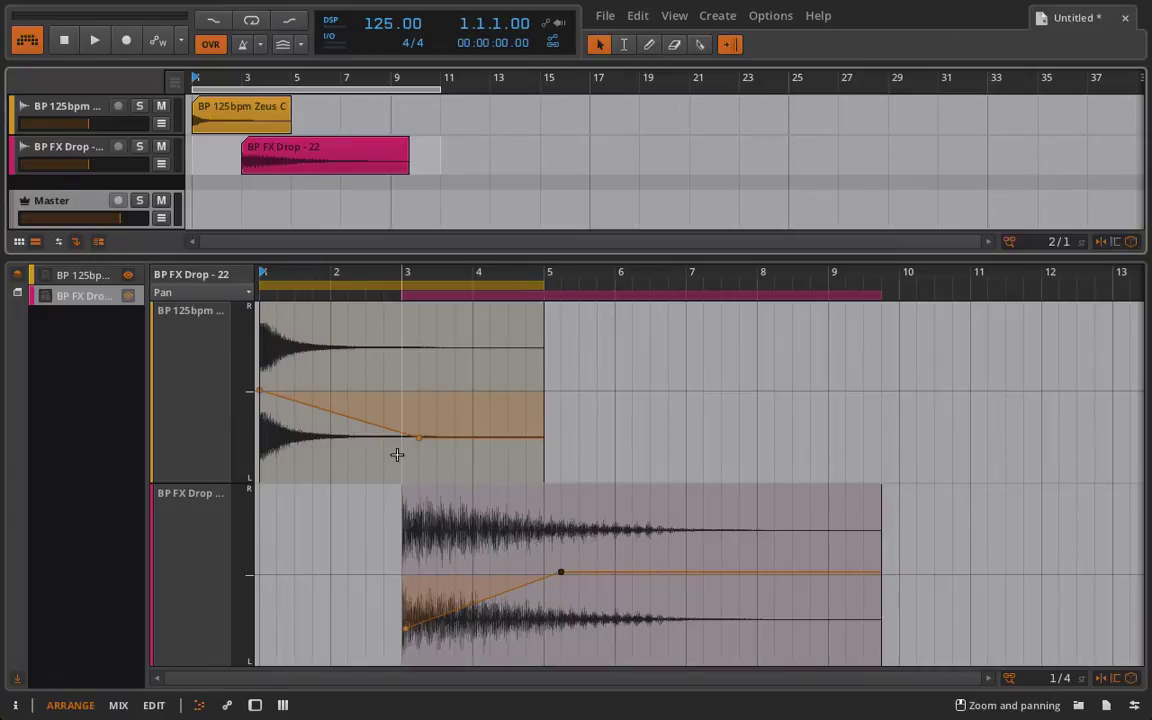
left_click(253, 20)
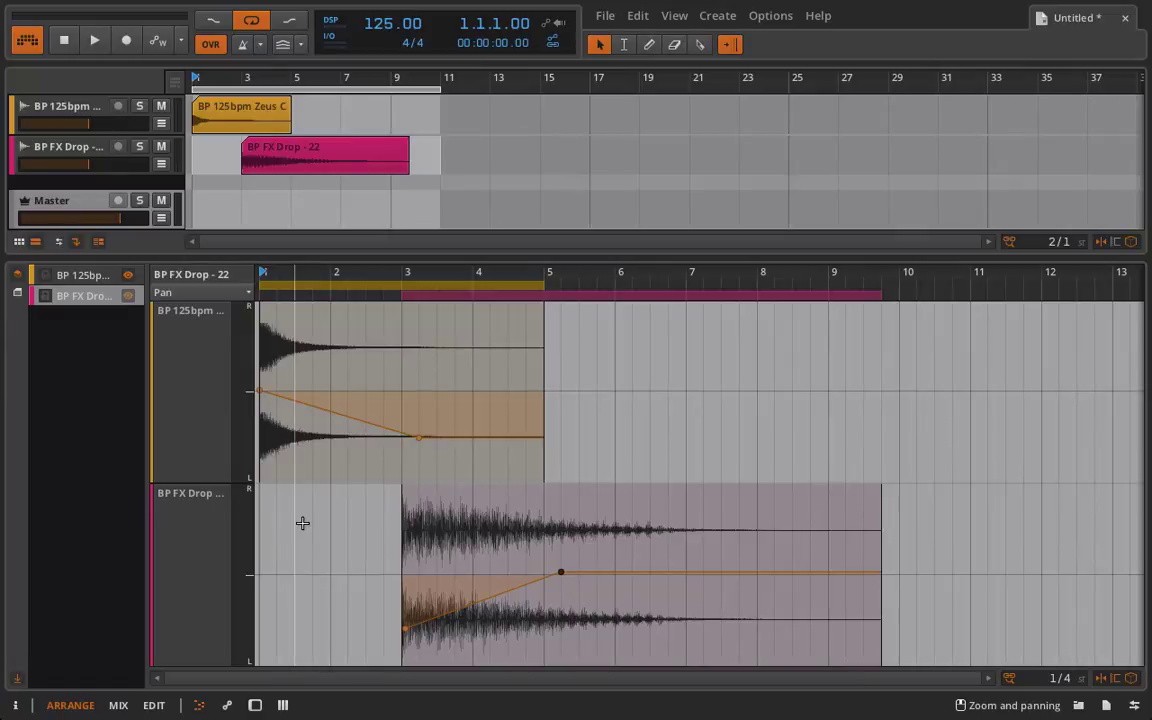
key("space")
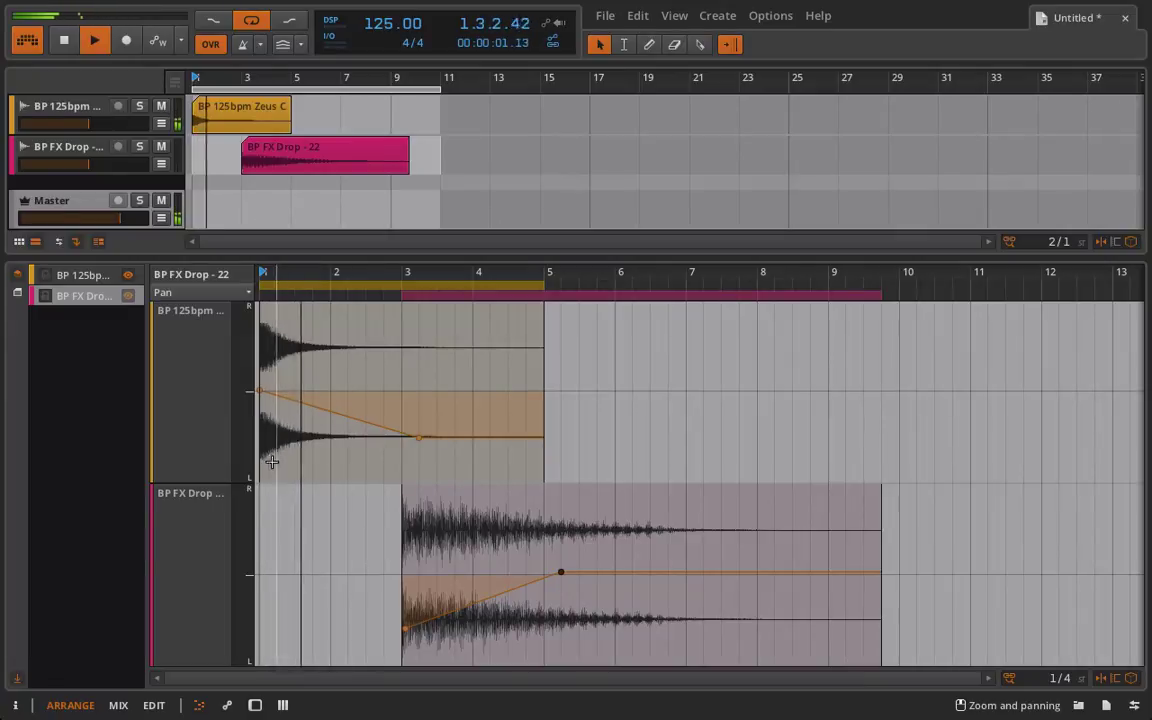
Curve Zeus Crash's pan to full left and reposition FX Drop's first two pan points
left_click_drag(418, 437, 402, 477)
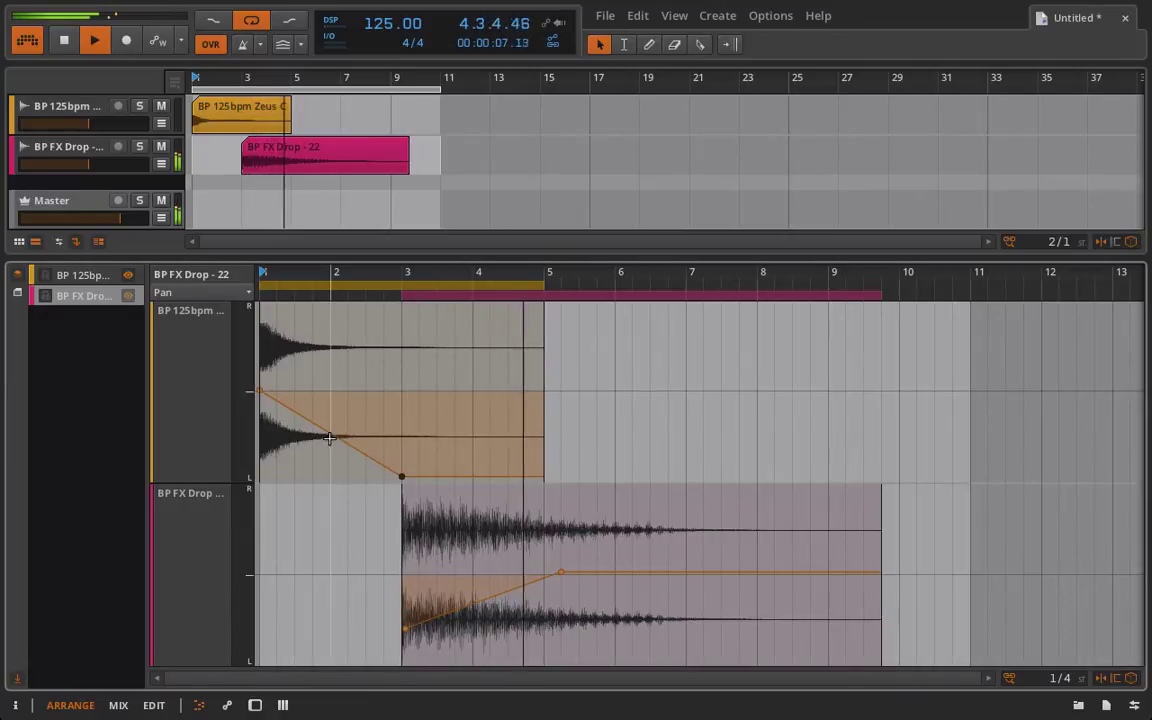
left_click_drag(333, 436, 345, 412)
left_click_drag(405, 628, 402, 642)
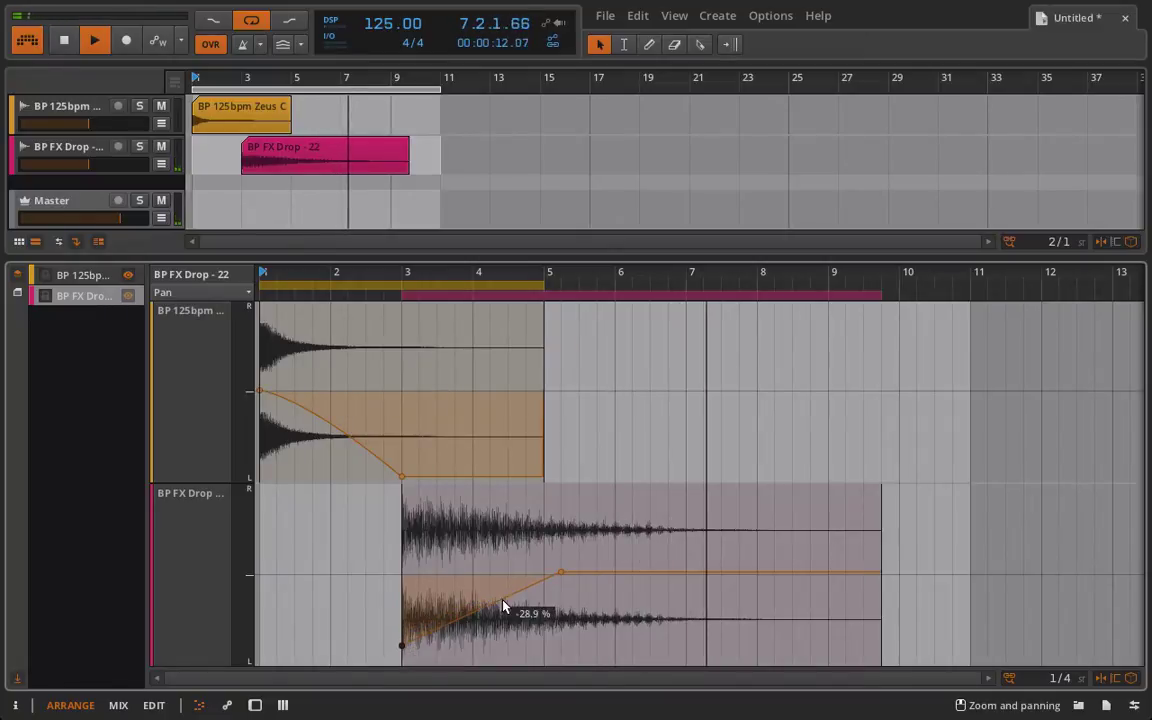
left_click_drag(558, 572, 561, 656)
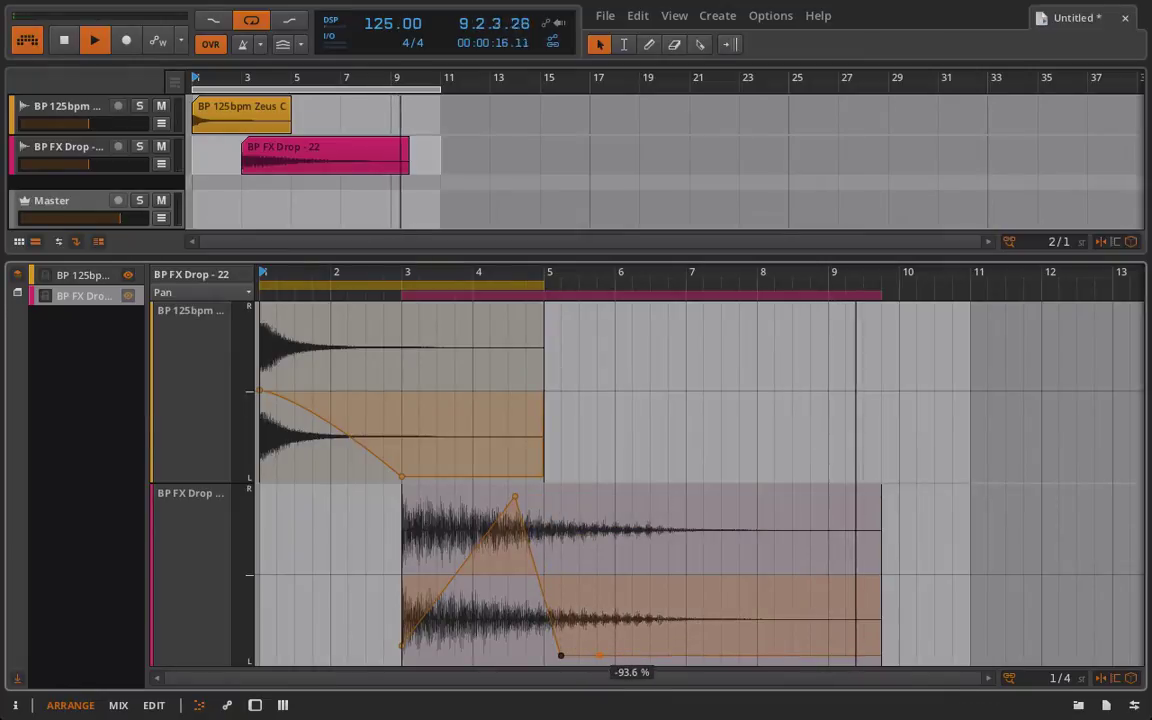
Add curved FX Drop pan peaks to the right, removing the last low point so pan stays right
left_click_drag(632, 656, 703, 648)
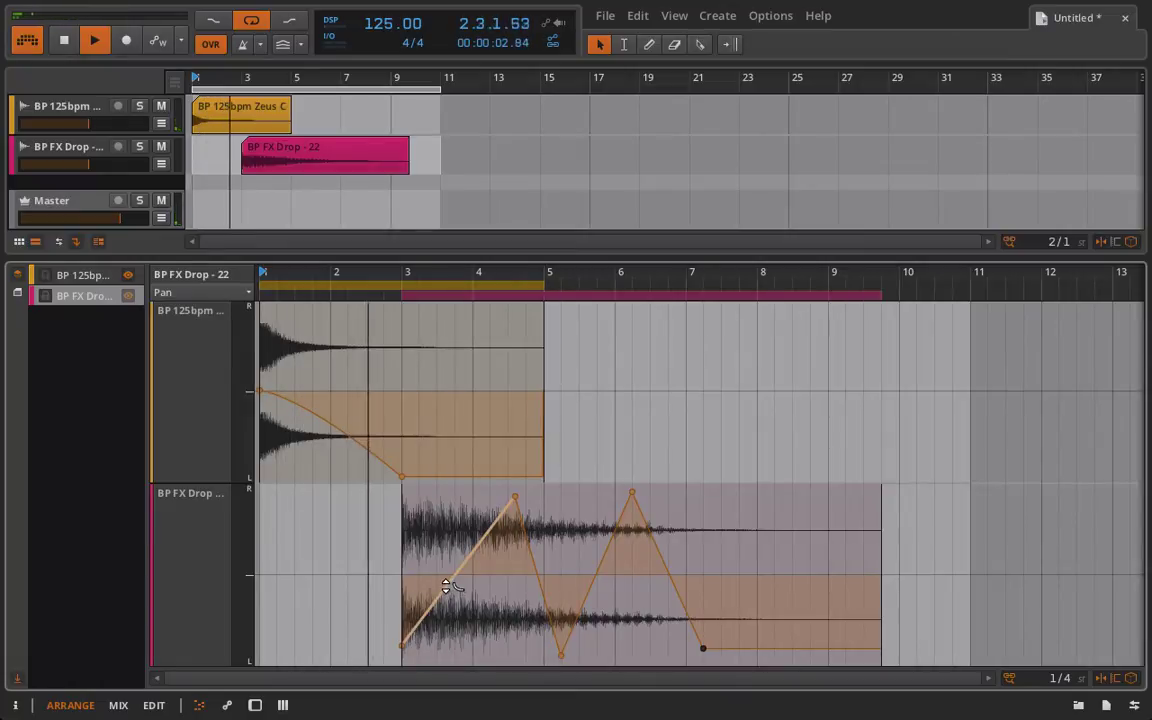
left_click_drag(442, 586, 445, 530)
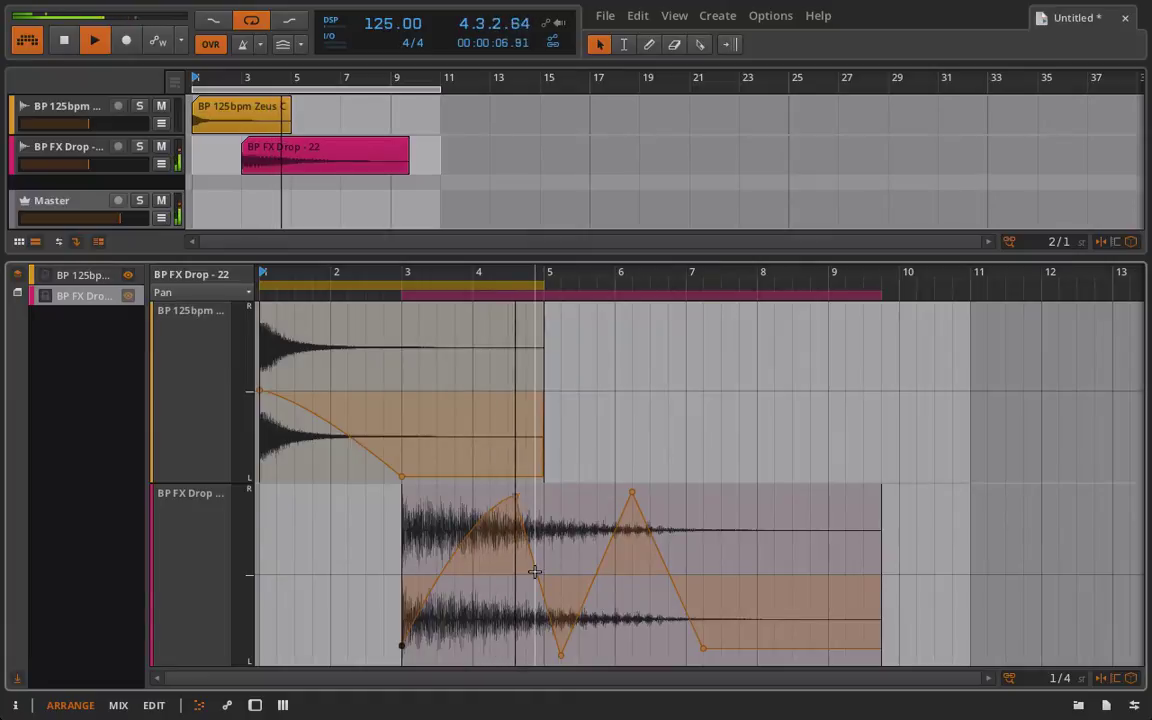
left_click_drag(538, 570, 609, 545)
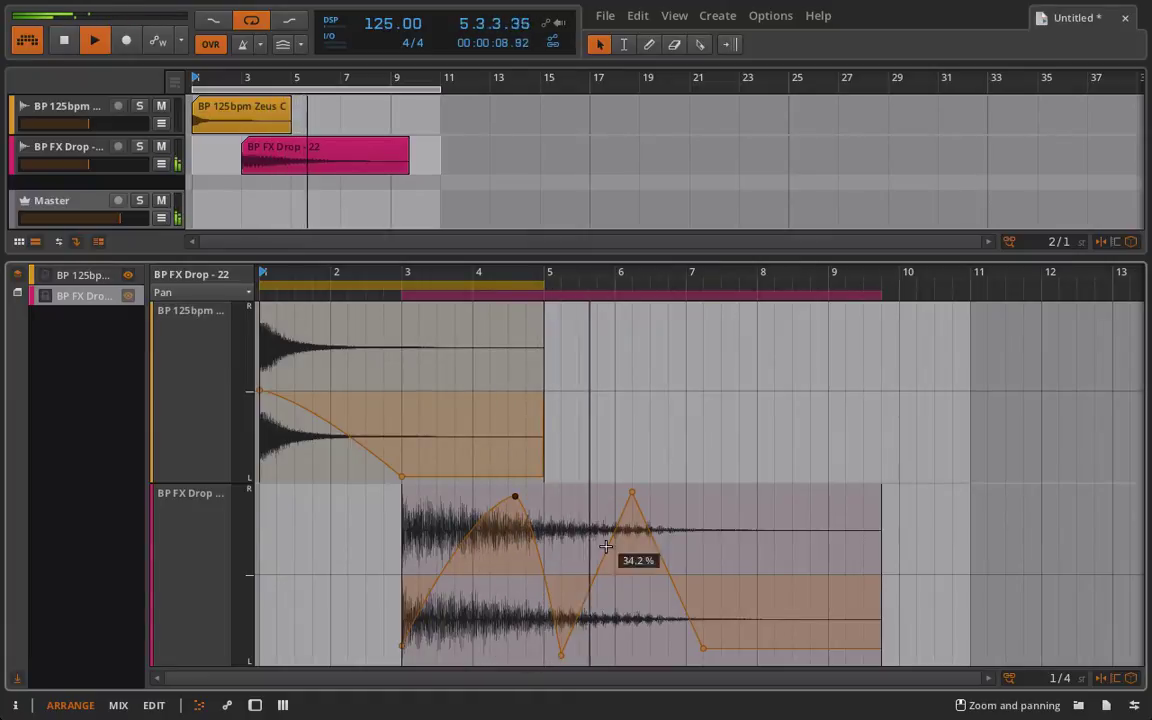
left_click_drag(632, 494, 703, 490)
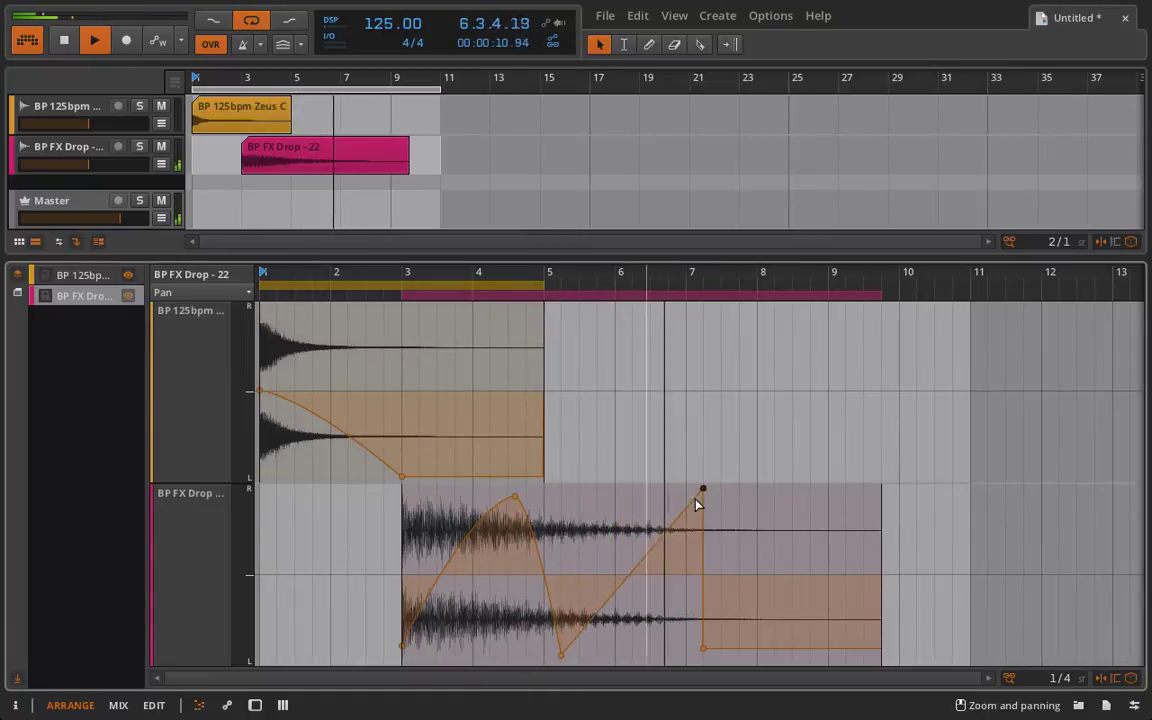
left_click_drag(632, 572, 688, 621)
double_click(703, 648)
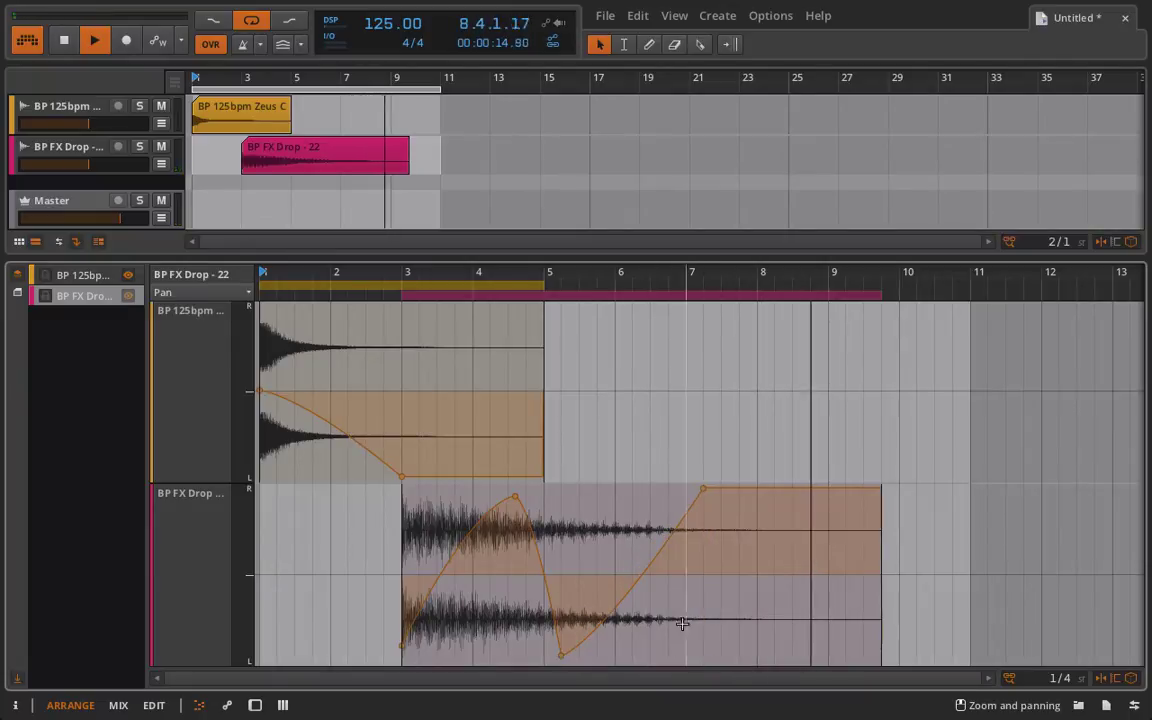
Switch the lanes to Gain and lower FX Drop gain to about -1.19 dB from bar 3
left_click(212, 293)
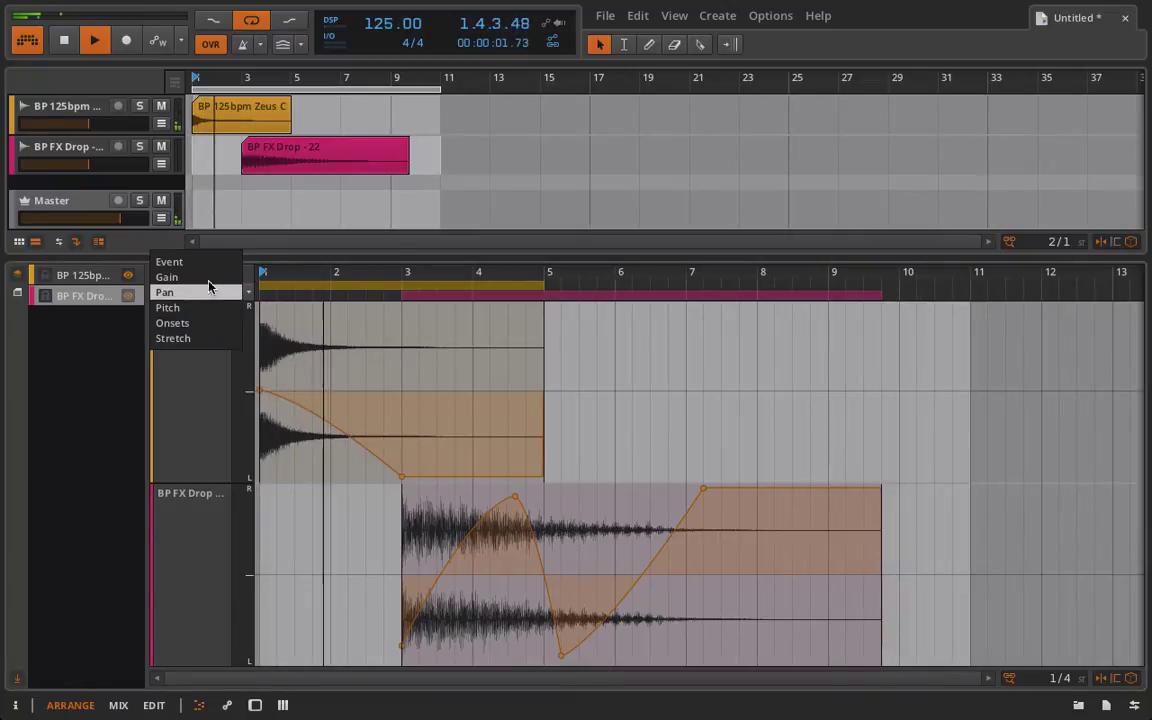
left_click(170, 275)
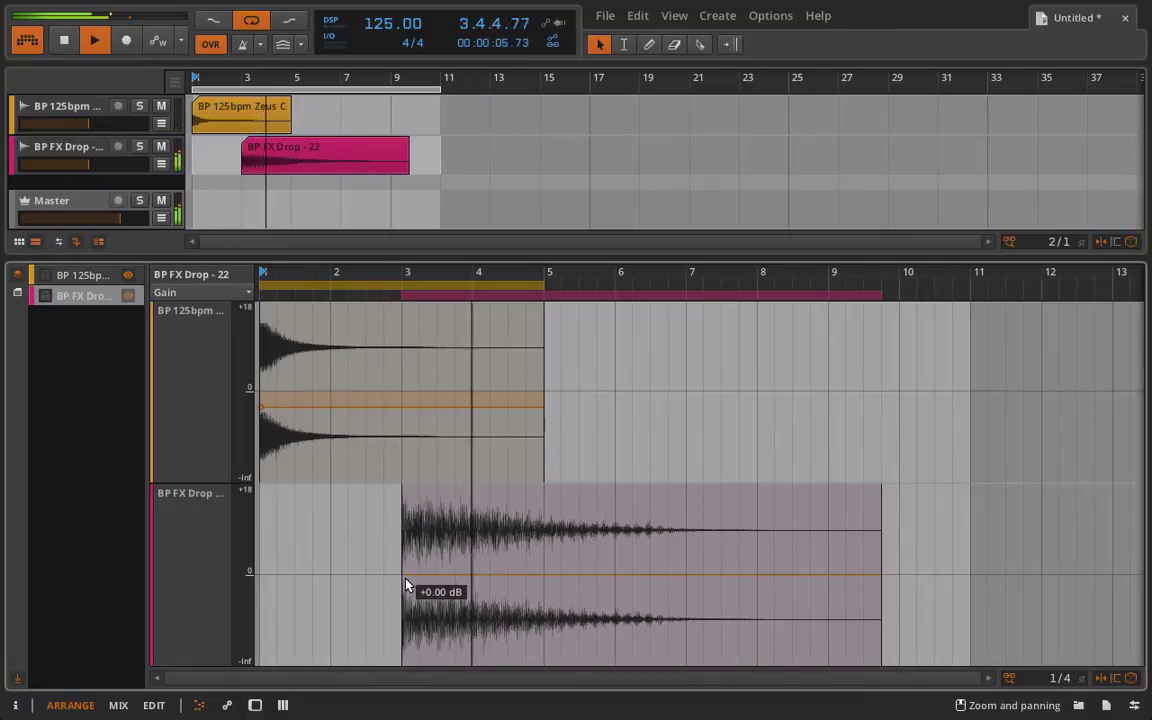
left_click_drag(404, 578, 401, 591)
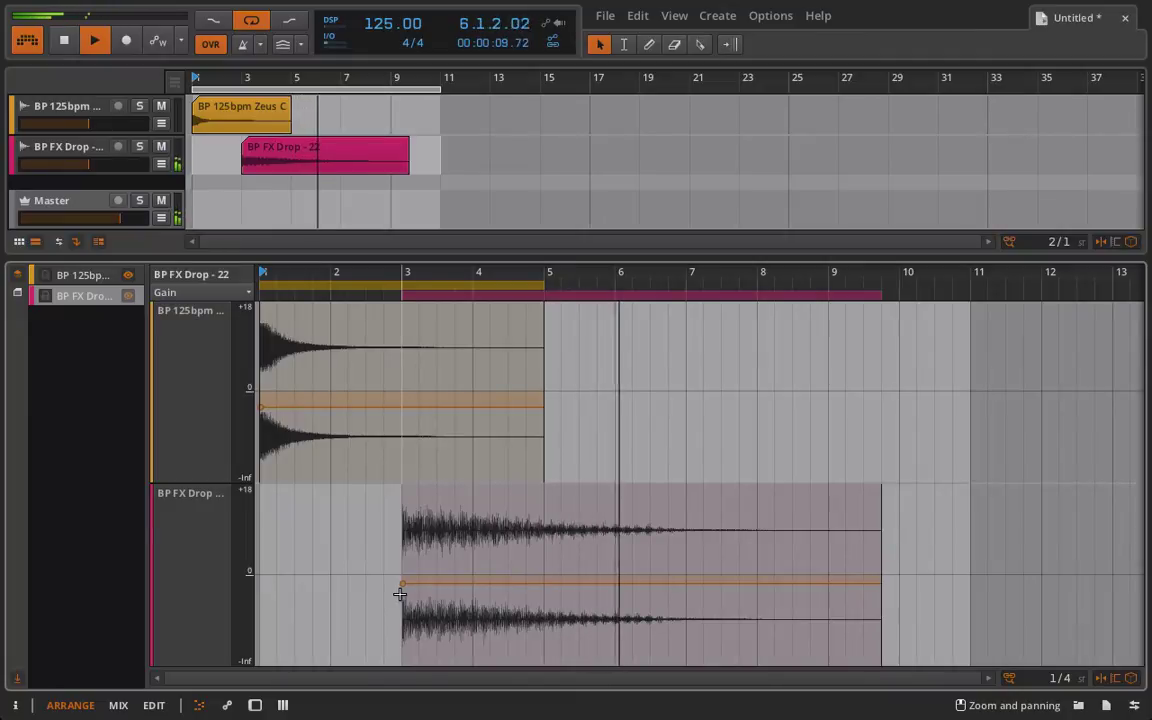
left_click(203, 292)
In the Pitch lane, hold FX Drop at 2.00 then ramp it down to -11.00 semitones
left_click(193, 323)
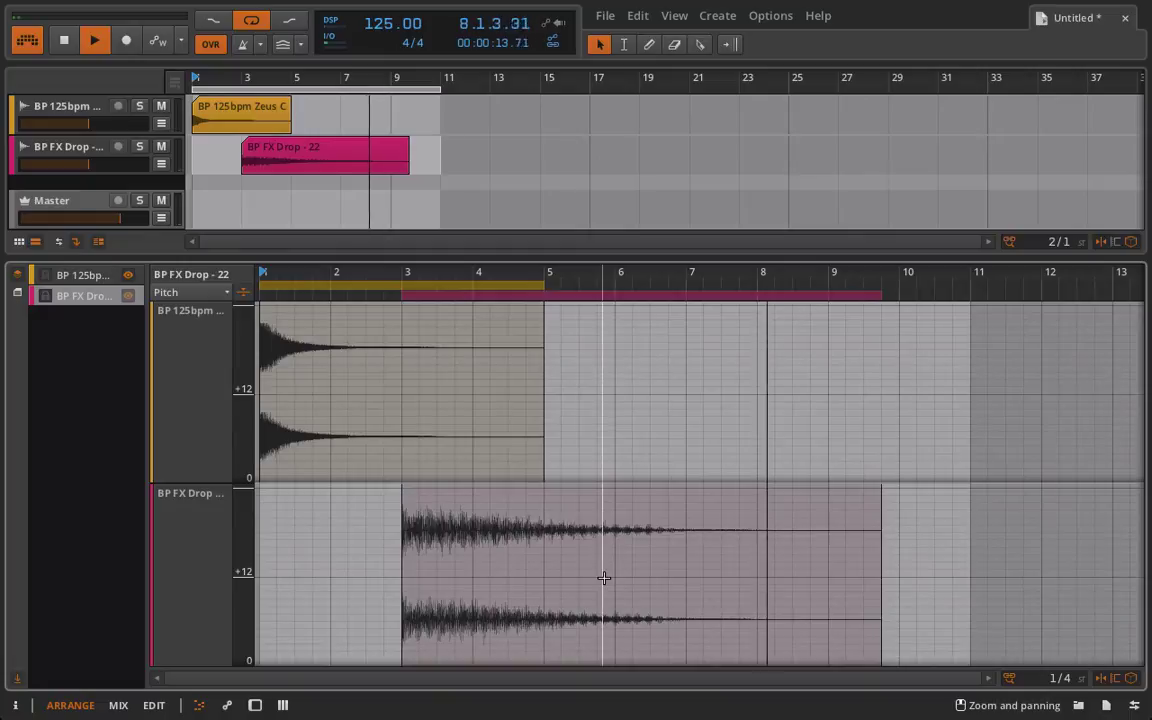
left_click_drag(604, 576, 602, 651)
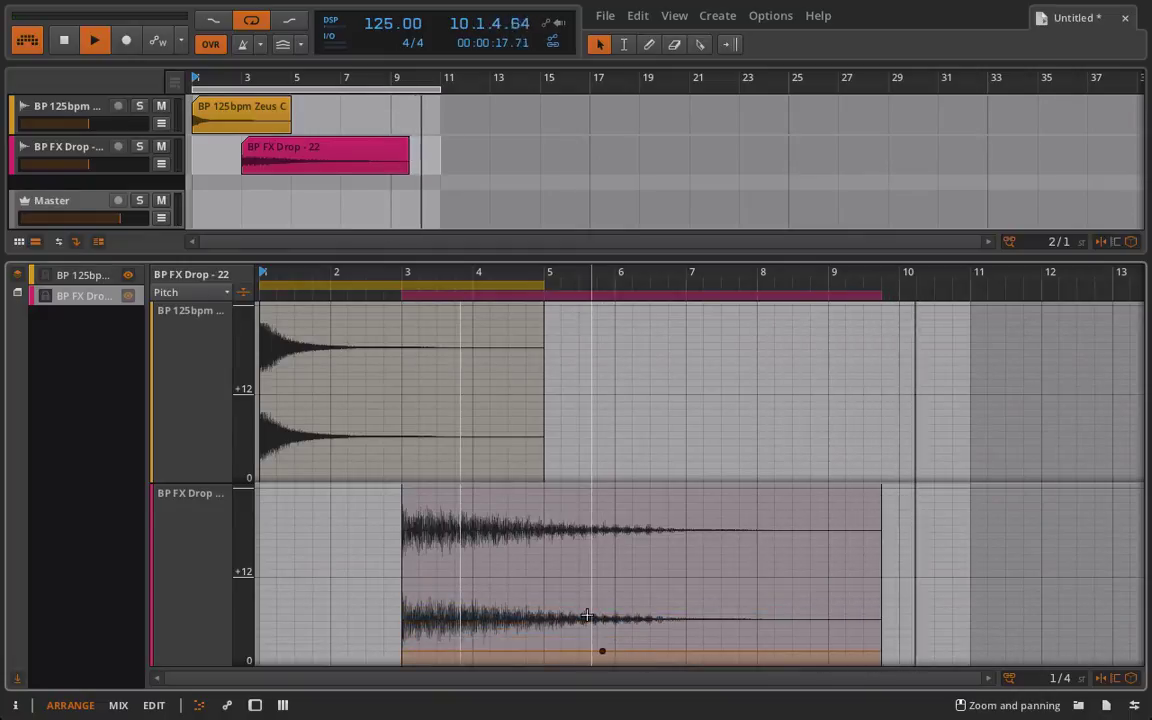
scroll(589, 612, "down", 3)
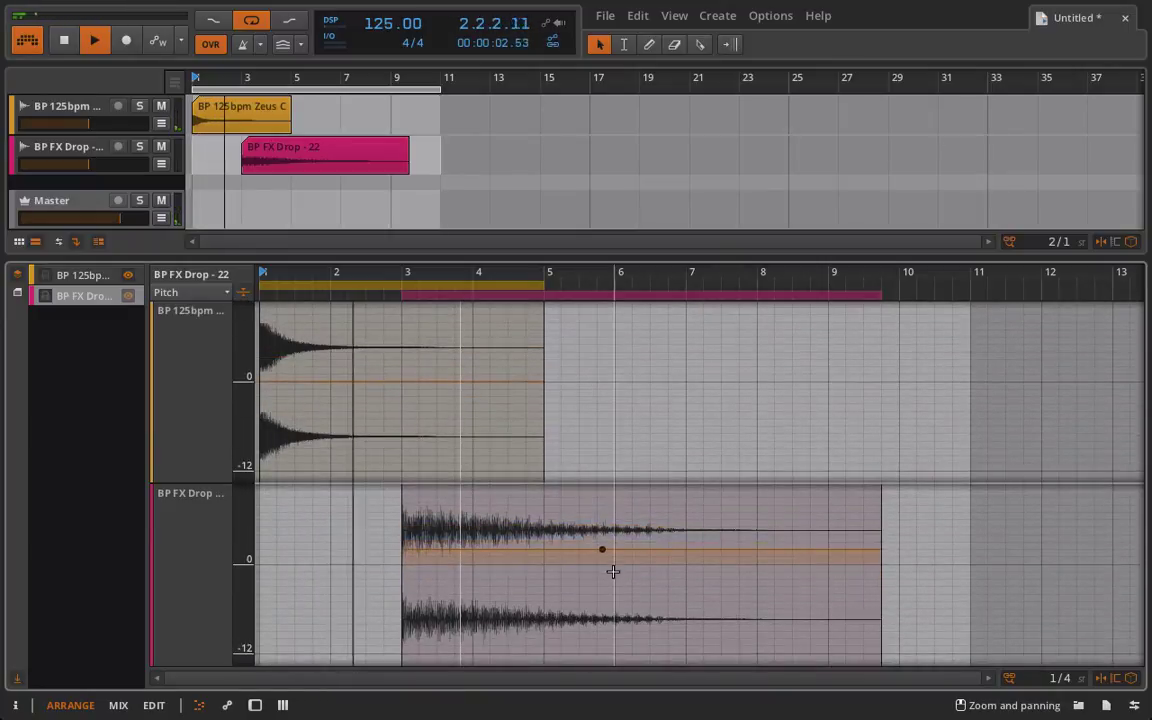
mouse_move(604, 553)
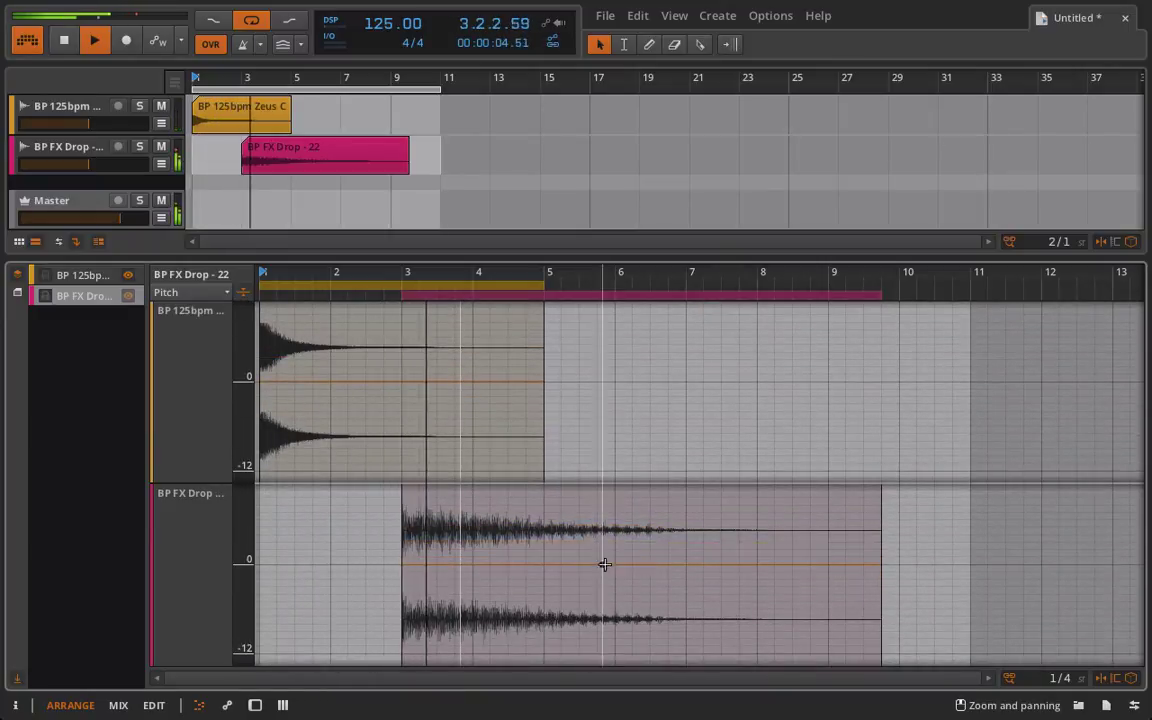
left_click_drag(643, 565, 678, 653)
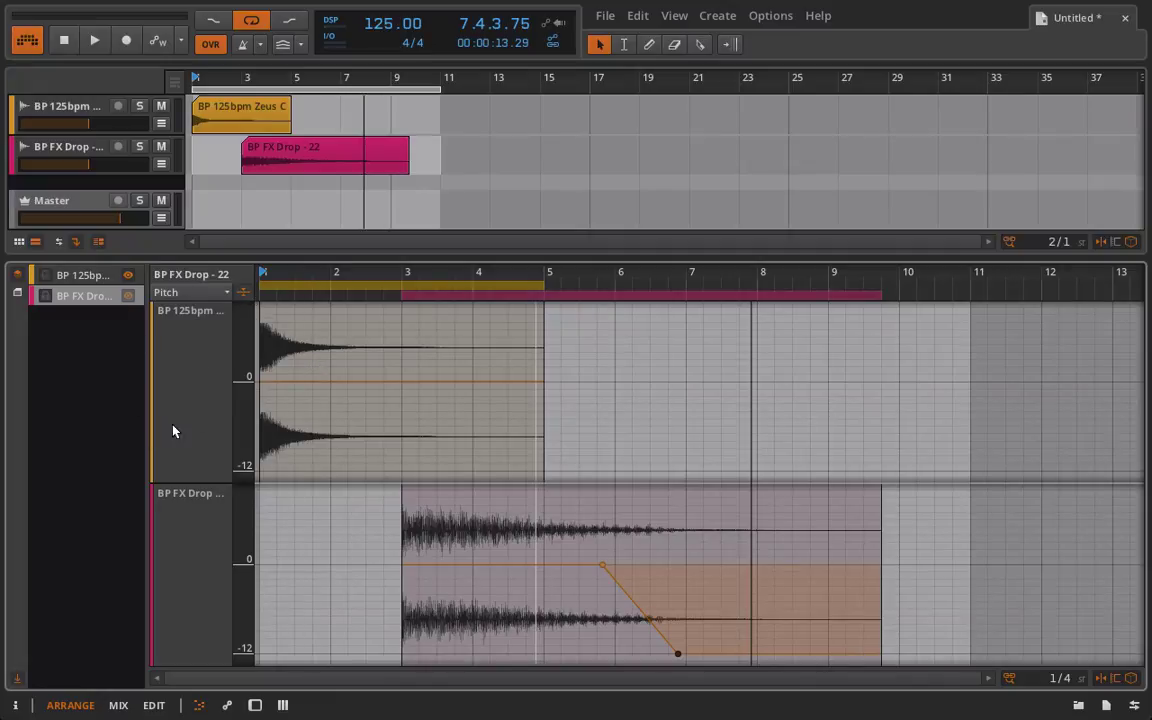
Switch the editor to Stretch mode and duplicate the BP FX Drop - 22 track with Ctrl+D
left_click(195, 291)
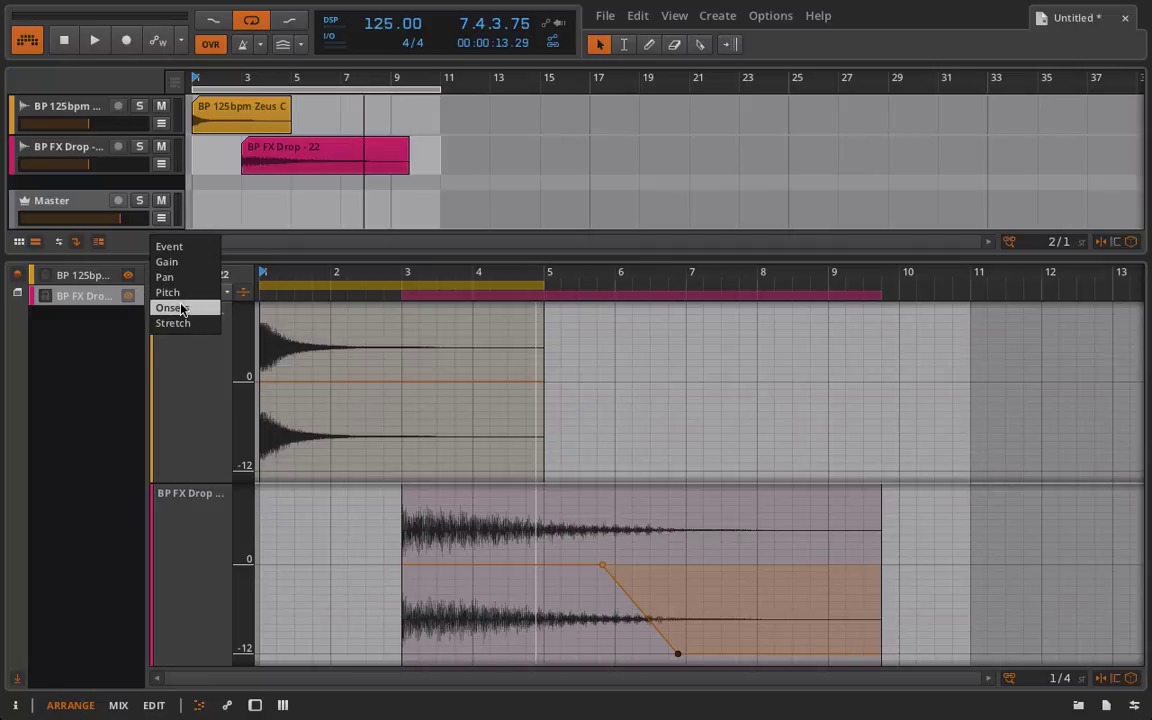
left_click(174, 323)
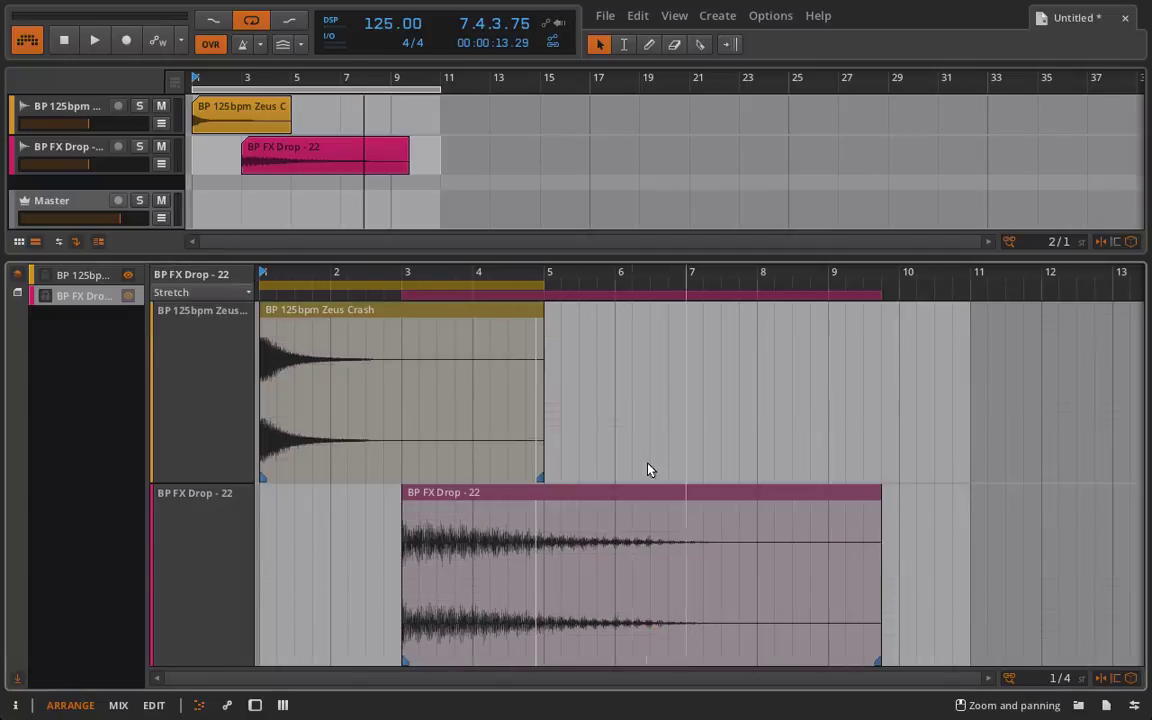
left_click(78, 147)
key("ctrl+d")
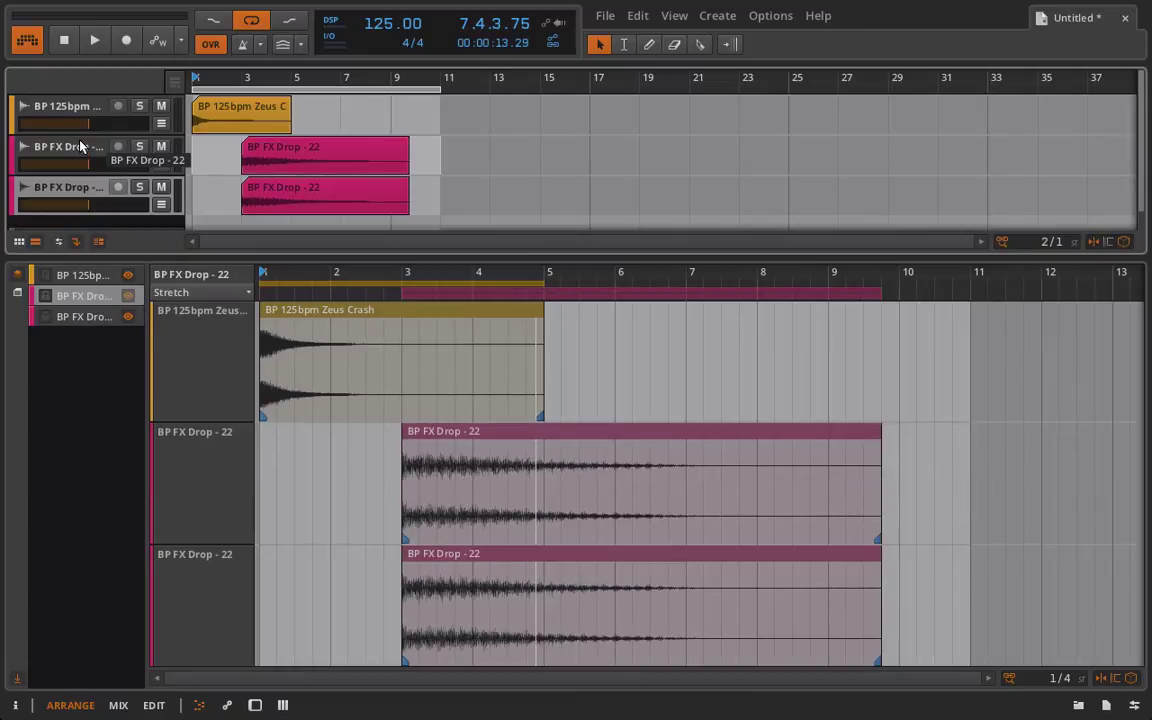
key("ctrl+d")
key("ctrl+d")
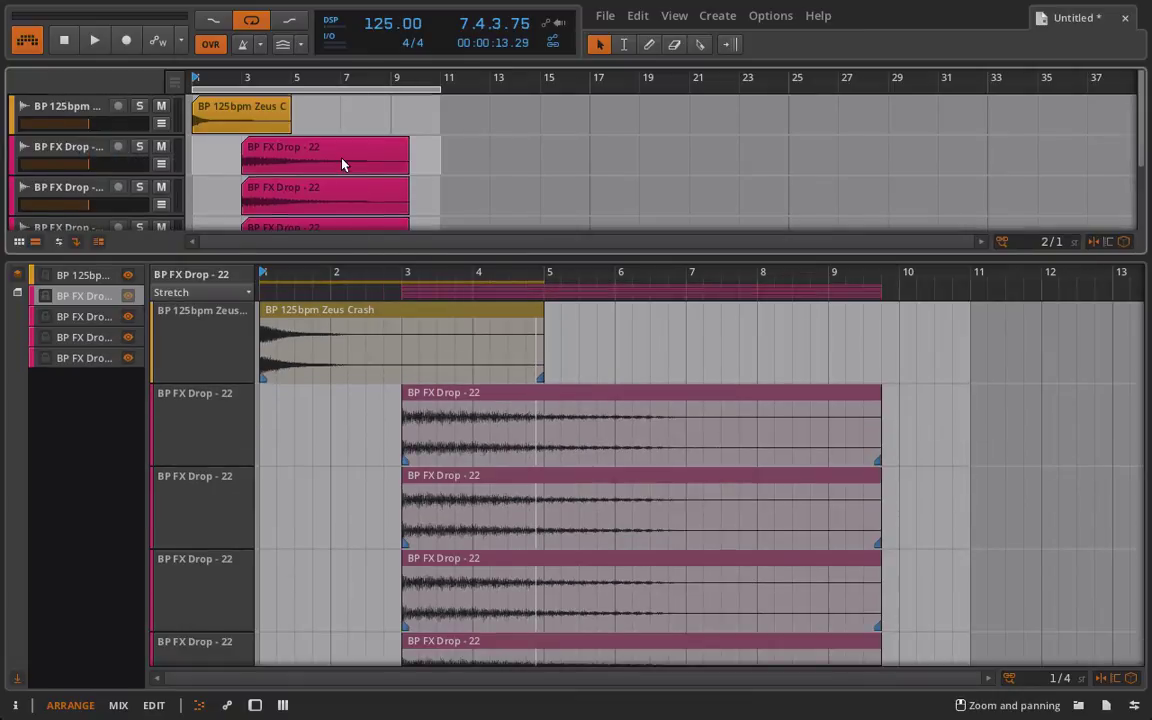
scroll(342, 164, "down", 1)
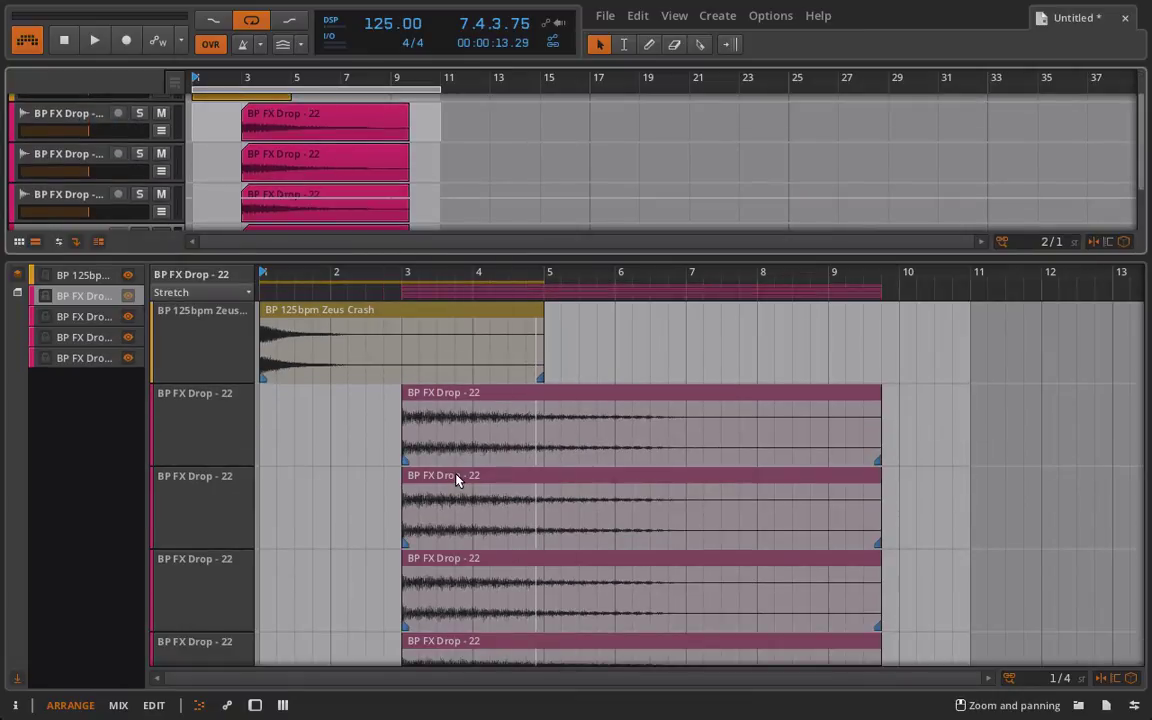
Color the second FX Drop clip gold, extend its start to bar 2, then move it to bar 7
right_click(282, 165)
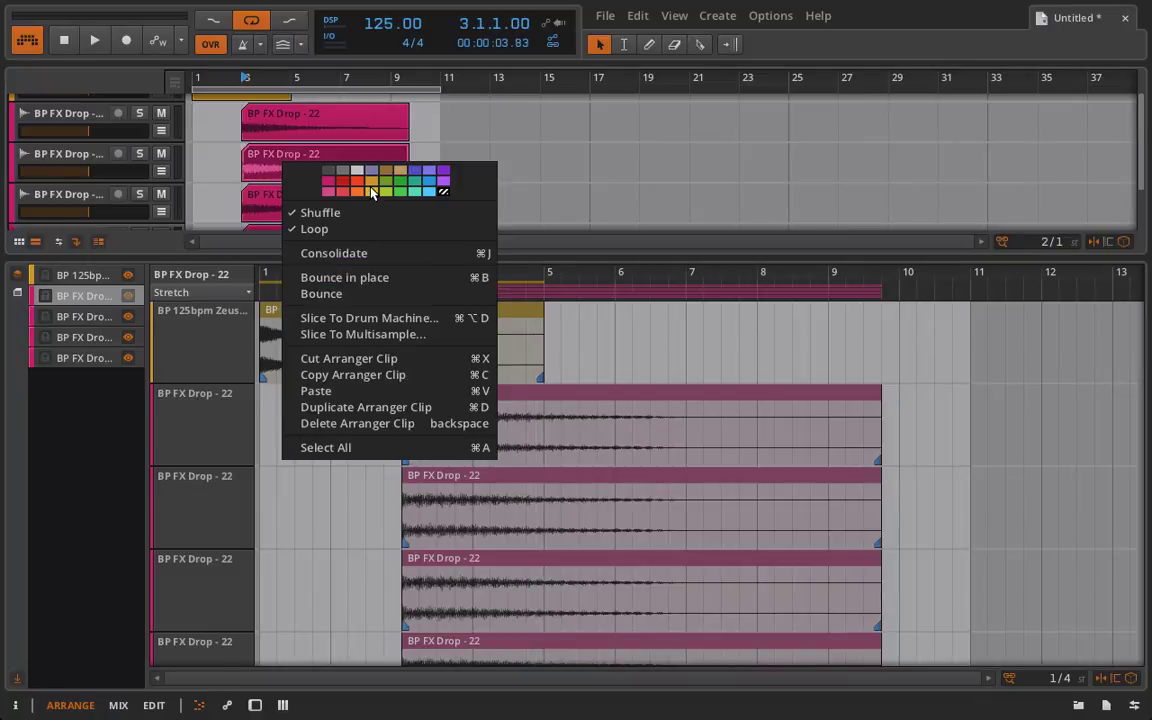
left_click(372, 191)
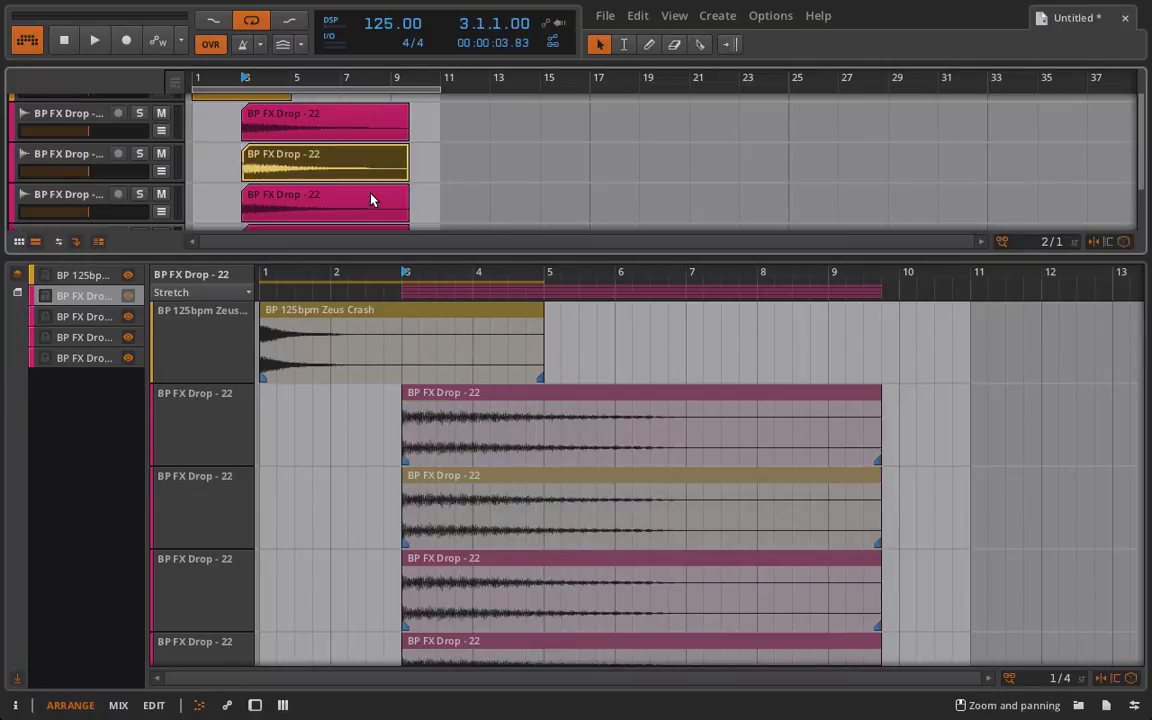
left_click_drag(444, 479, 373, 476)
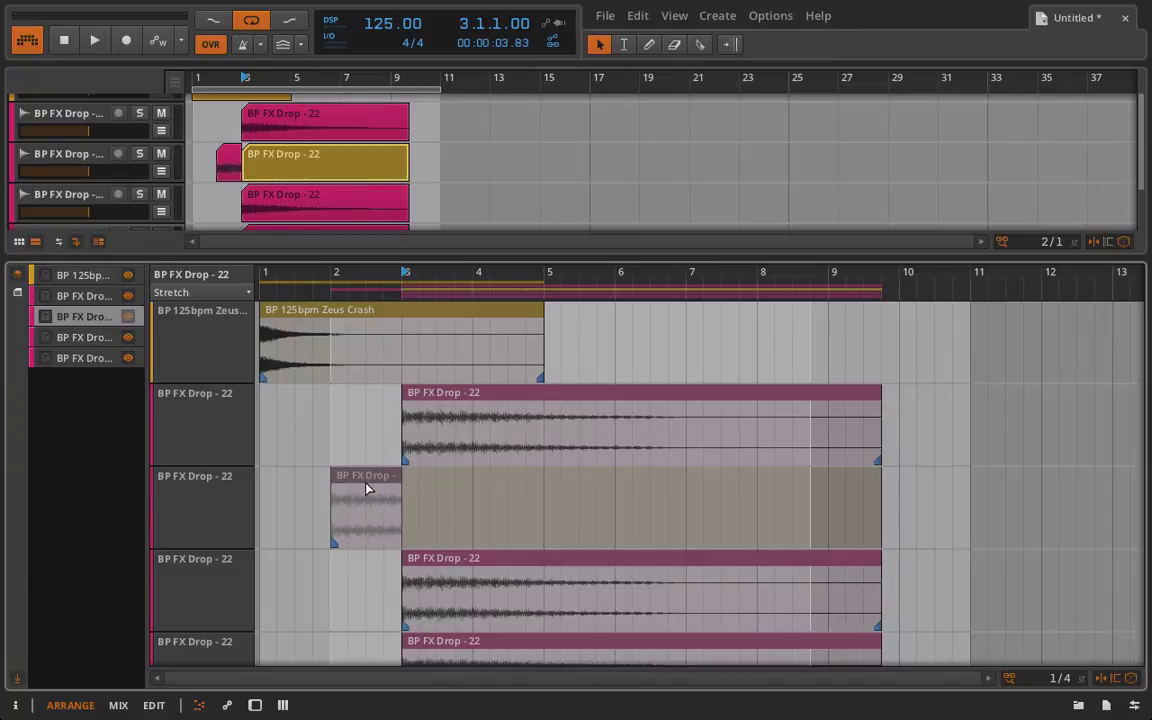
left_click_drag(371, 489, 430, 485)
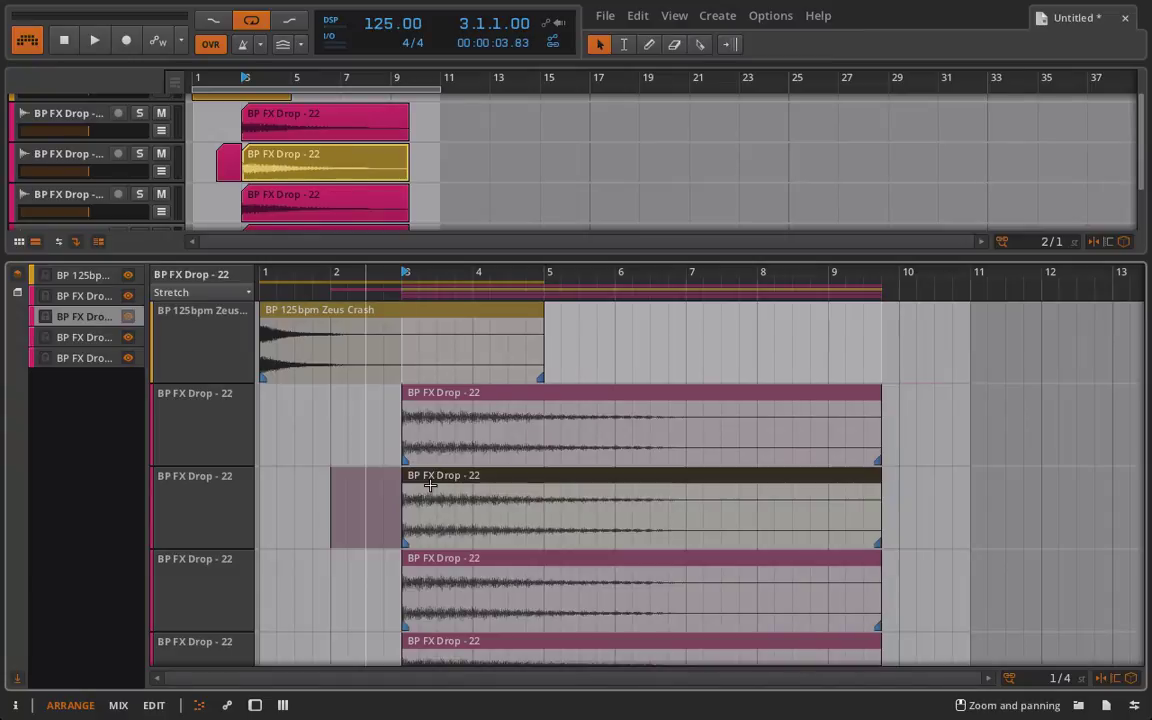
left_click_drag(406, 175, 504, 174)
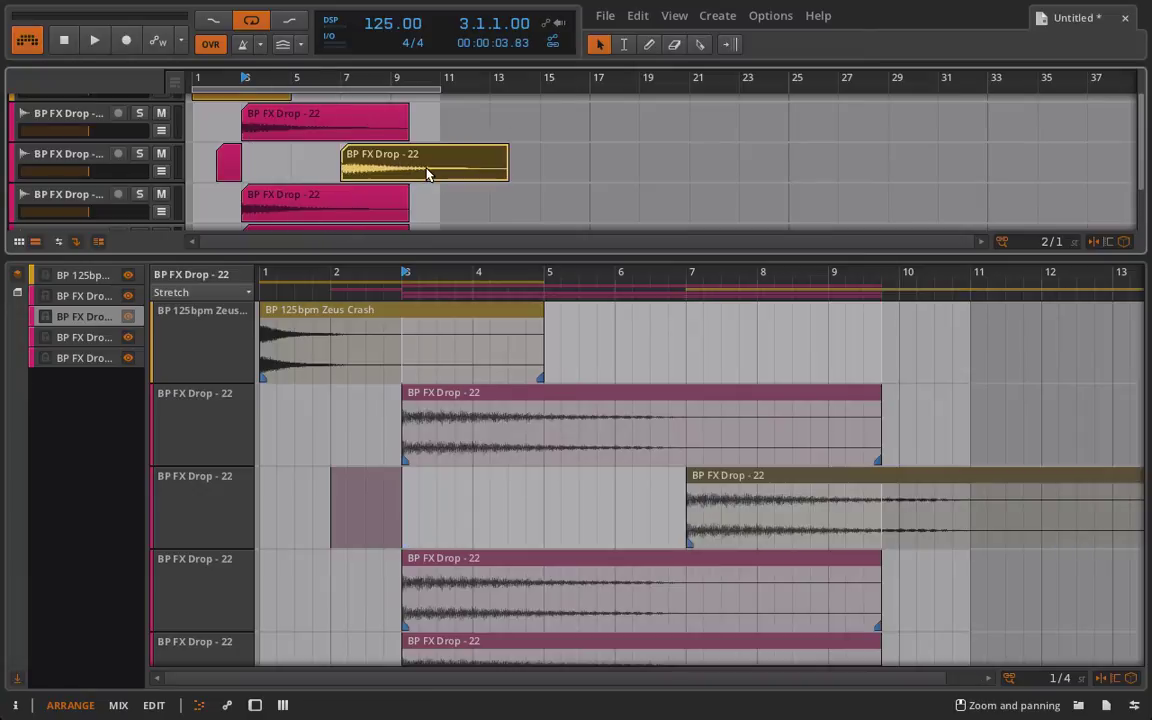
mouse_move(547, 6)
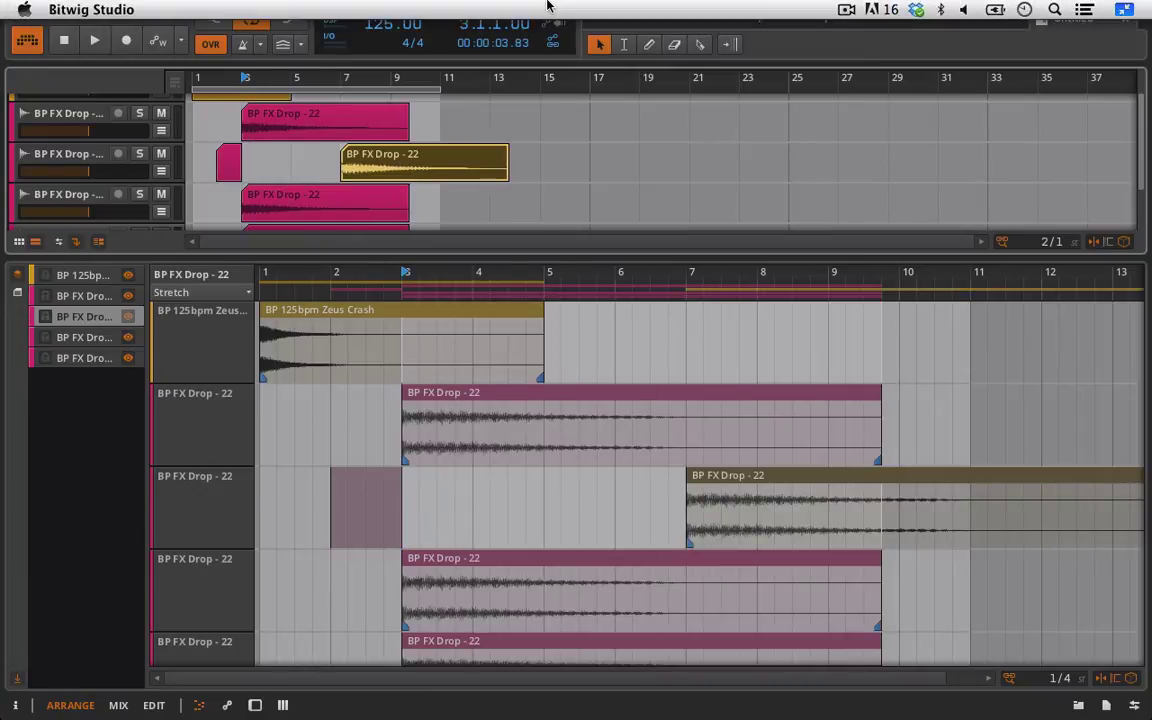
Hide layers 4, 5 and 2, leaving Zeus Crash and gold FX Drop with their pan envelopes shown
left_click(127, 338)
left_click(128, 358)
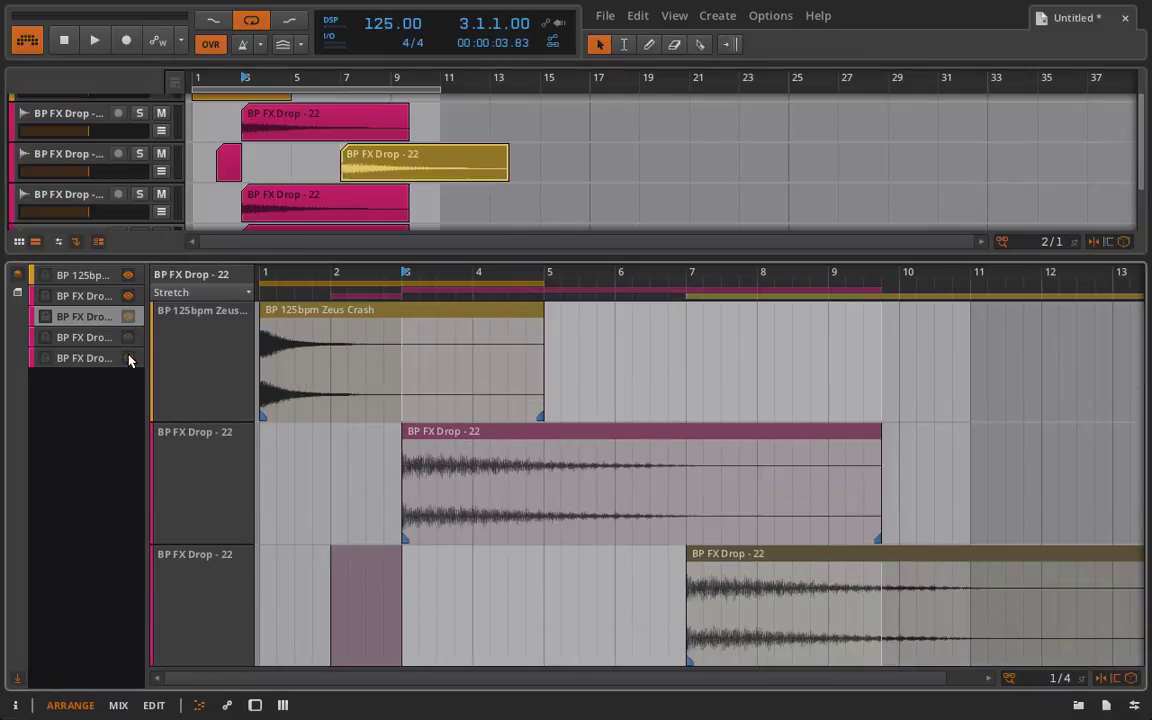
left_click(127, 297)
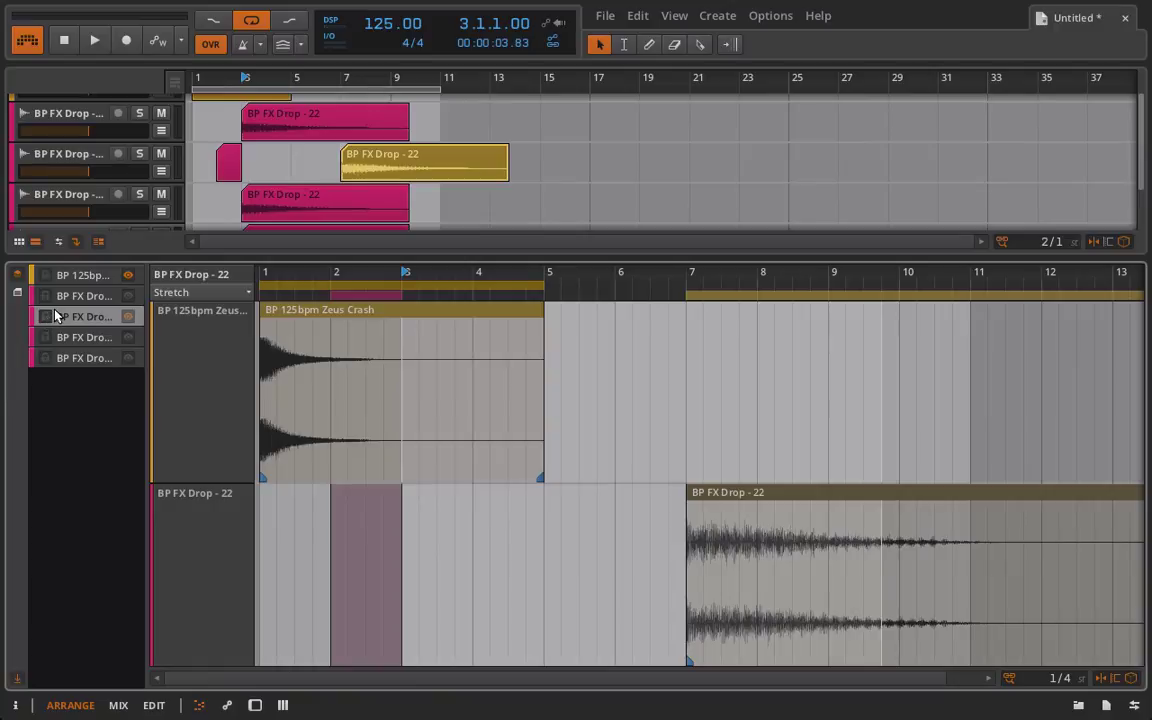
left_click(200, 292)
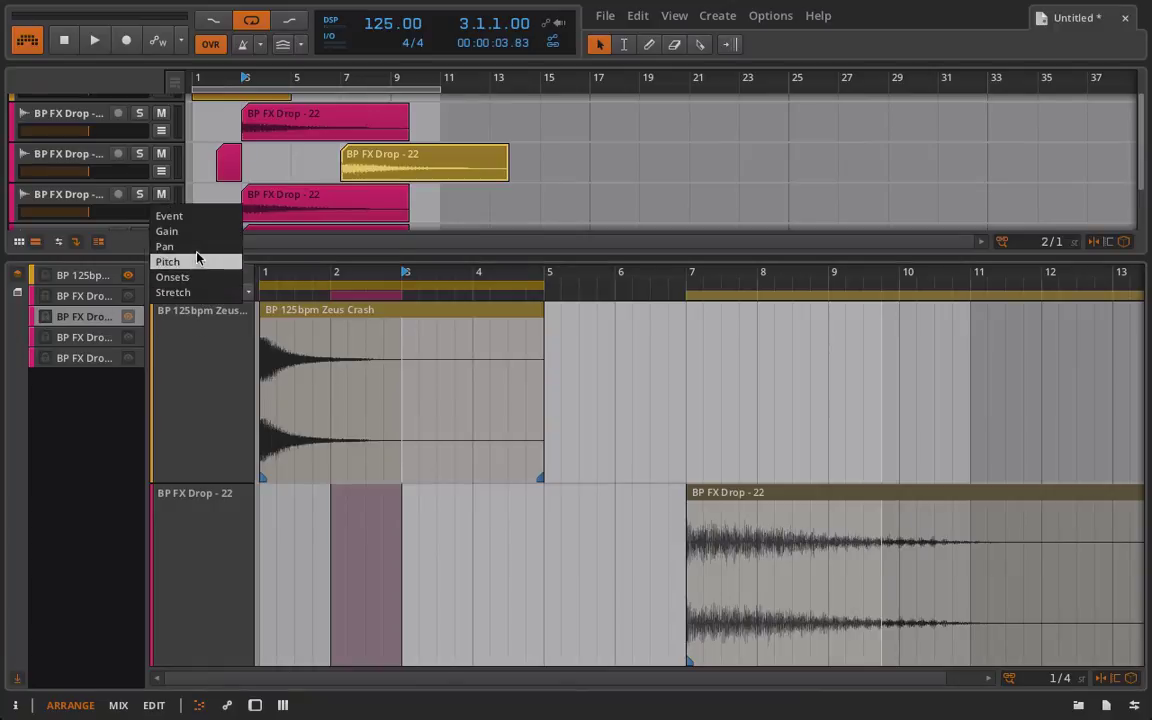
left_click(167, 259)
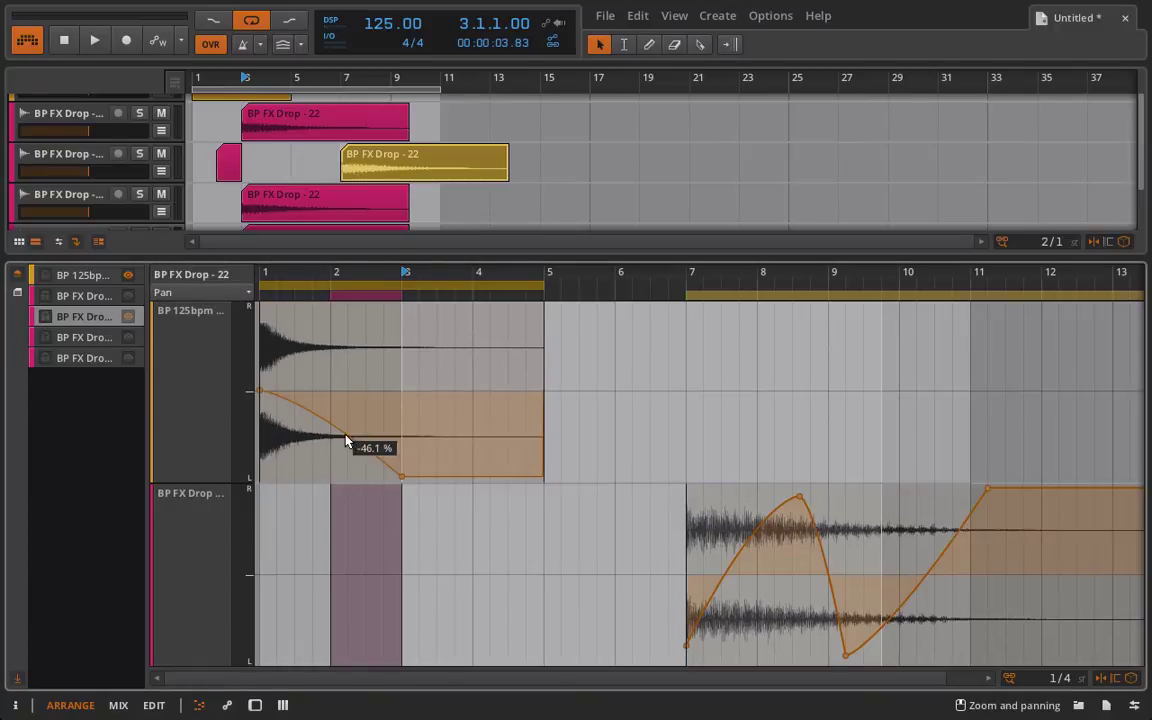
Lock the BP 125bpm Zeus Crash layer, bend the upper pan curve, and lower the FX Drop pan peak to 14.9 %
left_click(45, 276)
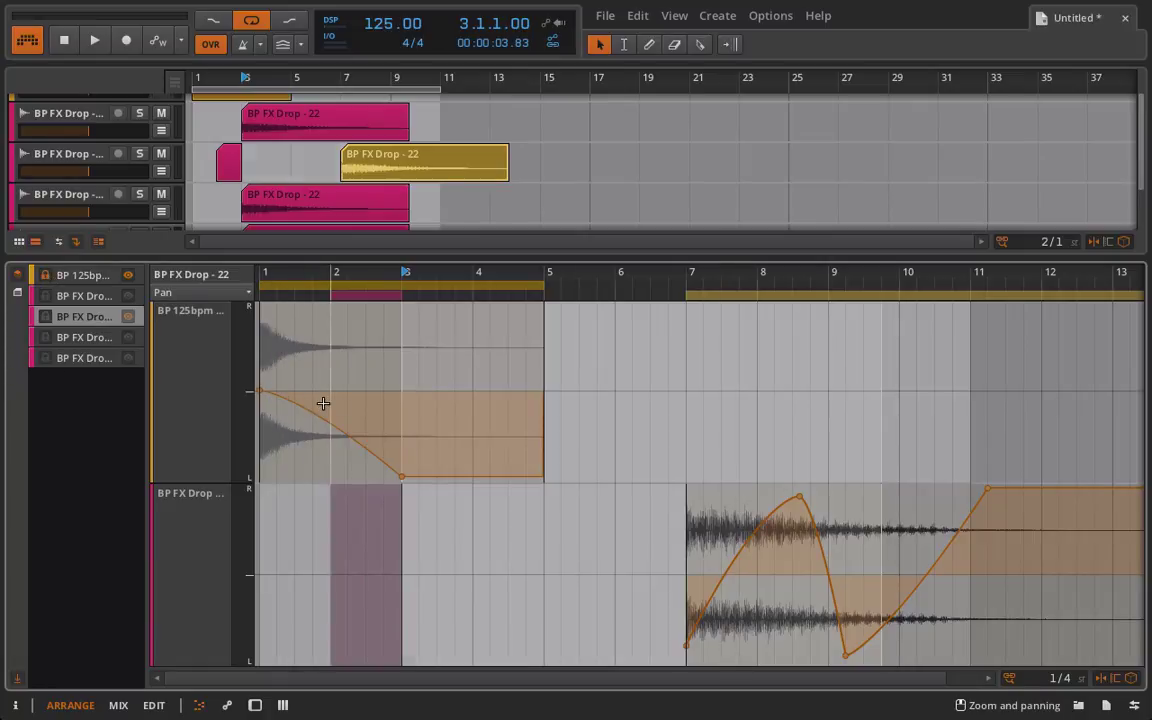
mouse_move(399, 472)
left_mouse_down()
mouse_move(404, 452)
mouse_move(401, 464)
left_mouse_up()
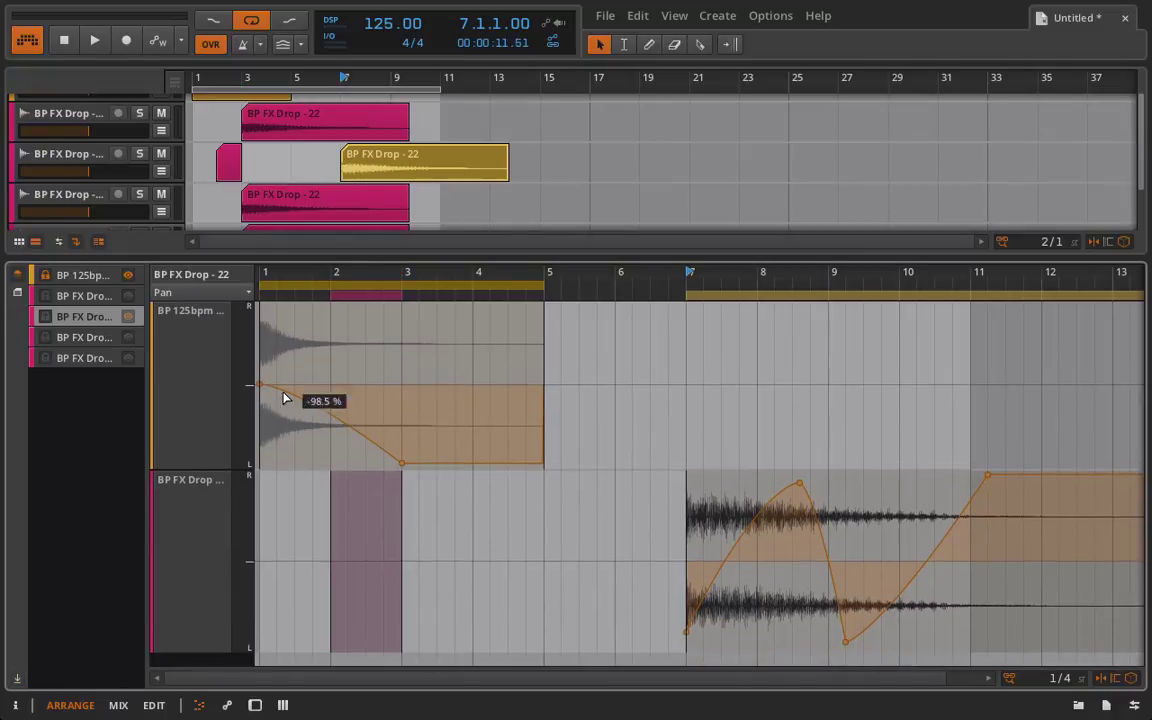
left_click_drag(284, 399, 337, 383)
left_click_drag(802, 487, 810, 549)
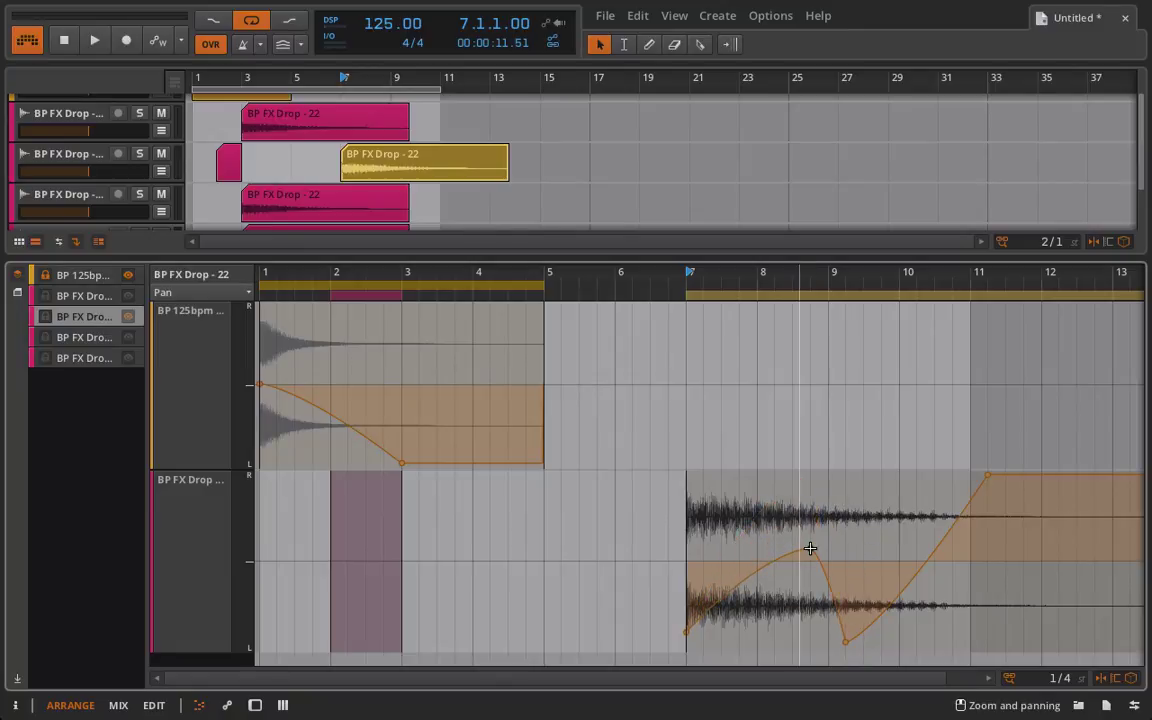